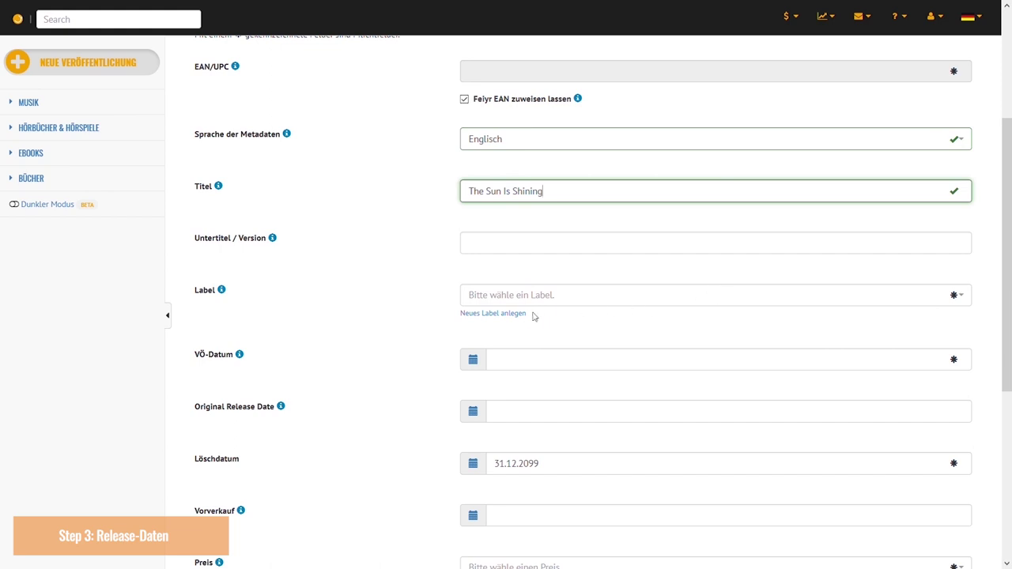
Create a new label named Sunny Records for the release and save it.
left_click(517, 314)
left_click(530, 95)
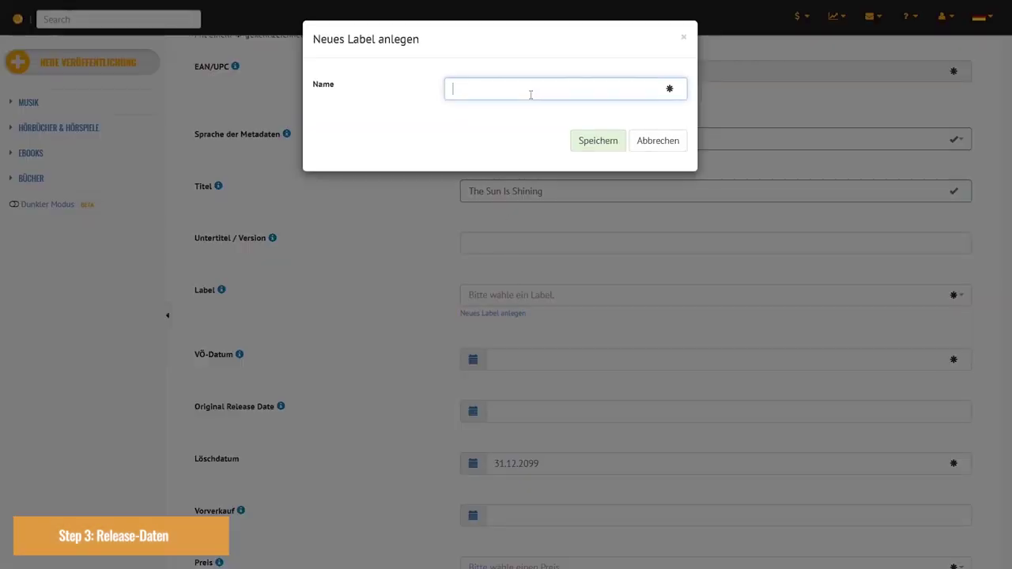
type("Sunny Records")
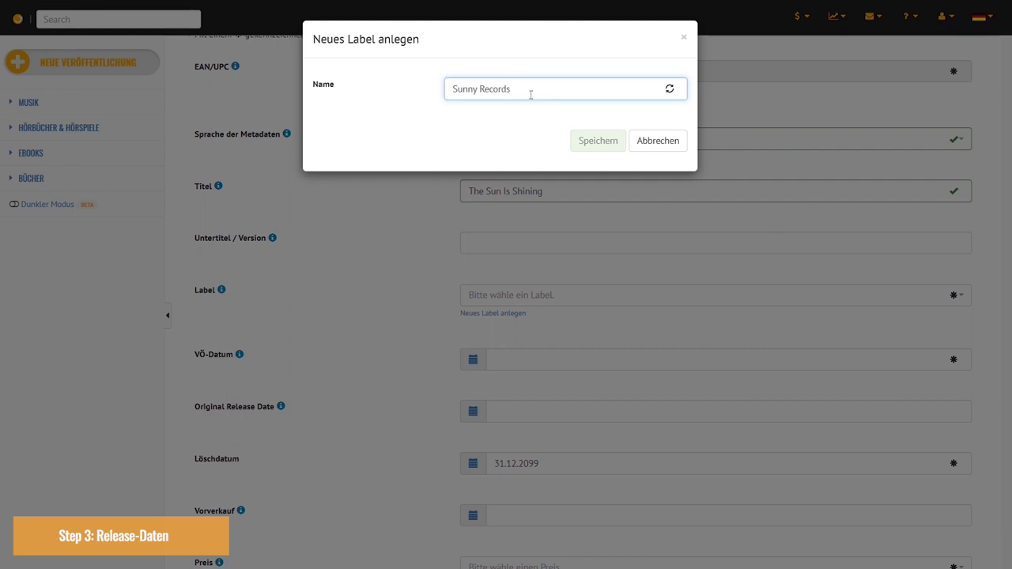
left_click(598, 141)
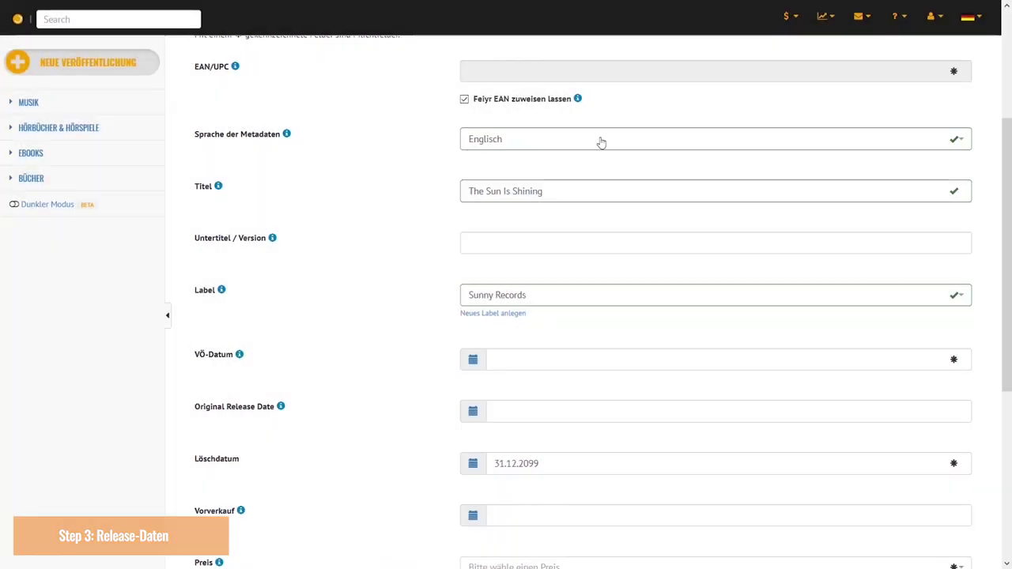
Set the release date (VÖ-Datum) to 18.06.2021.
scroll(601, 142, "down", 1)
scroll(601, 142, "down", 1)
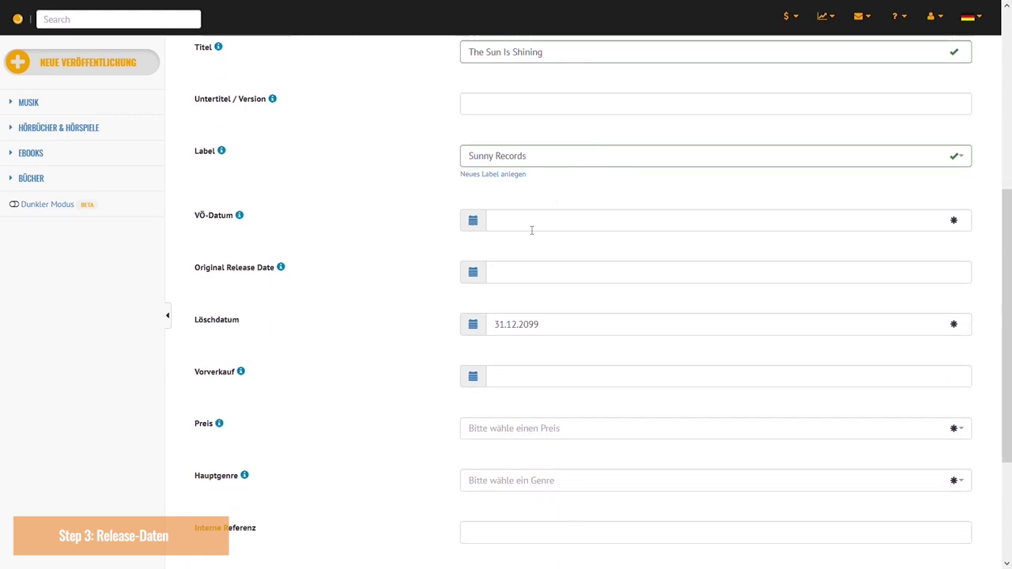
left_click(471, 222)
left_click(620, 58)
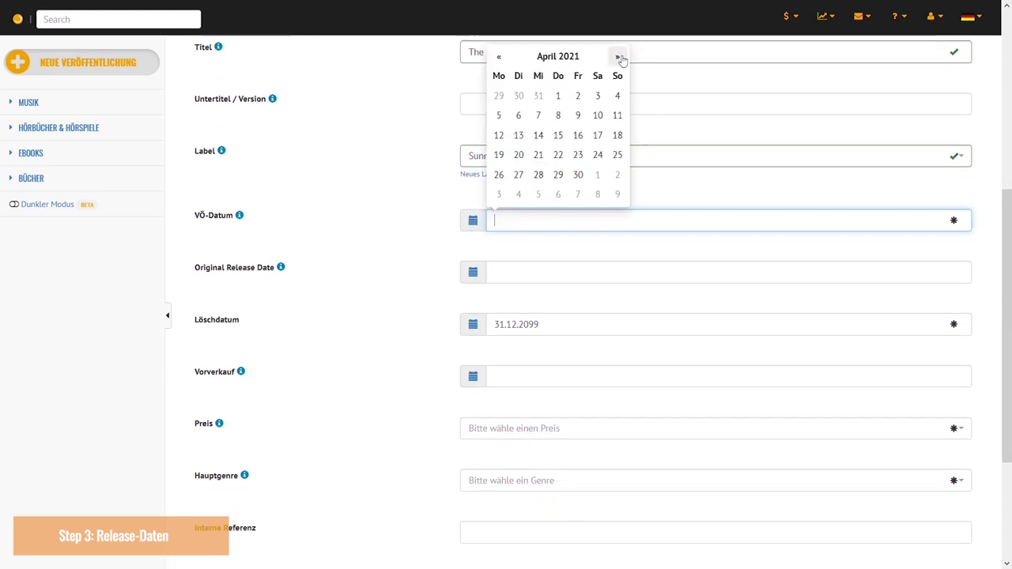
left_click(619, 58)
left_click(619, 58)
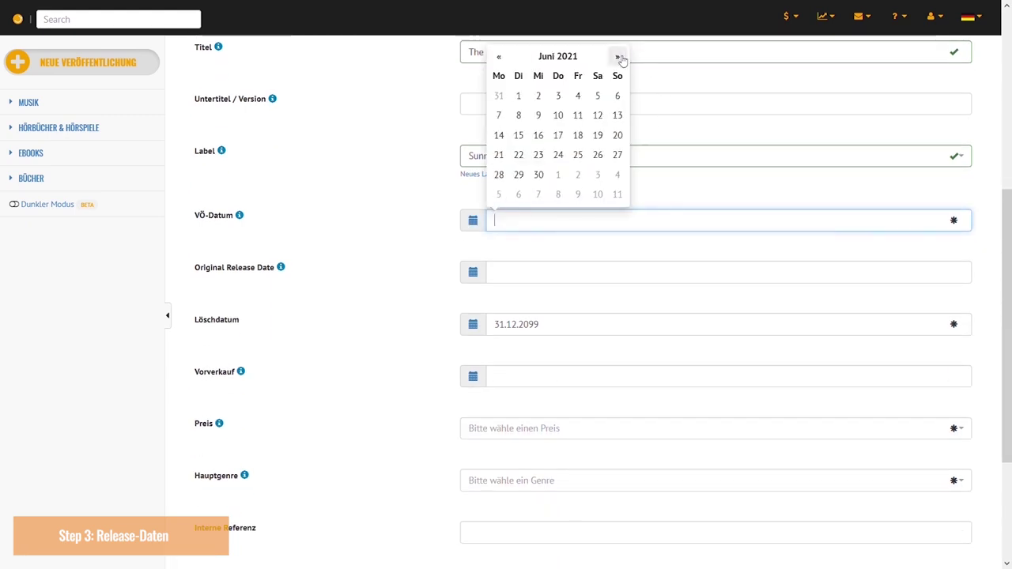
left_click(579, 136)
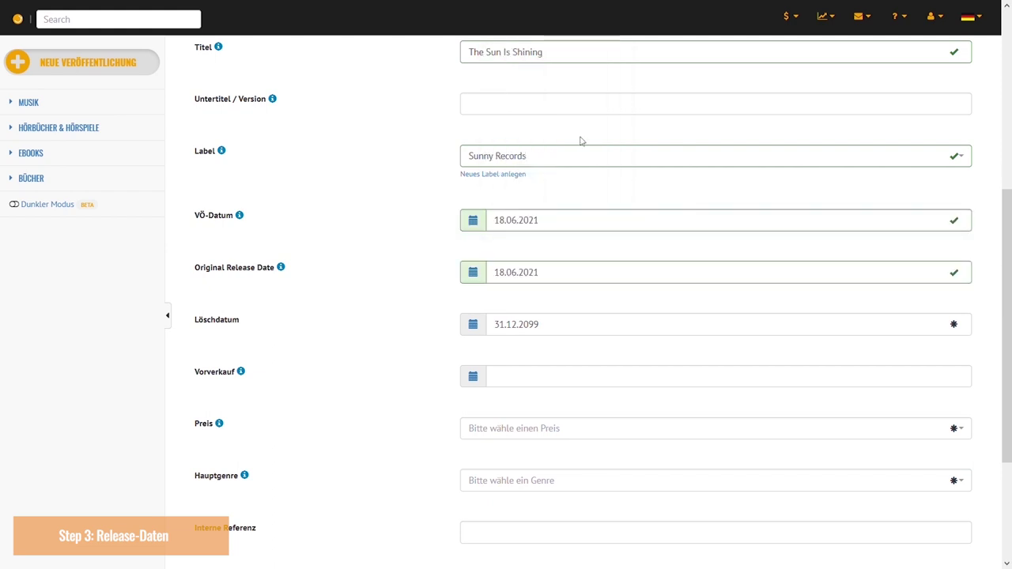
Set the release price to the €2.49 - €2.99 range.
scroll(580, 141, "down", 3)
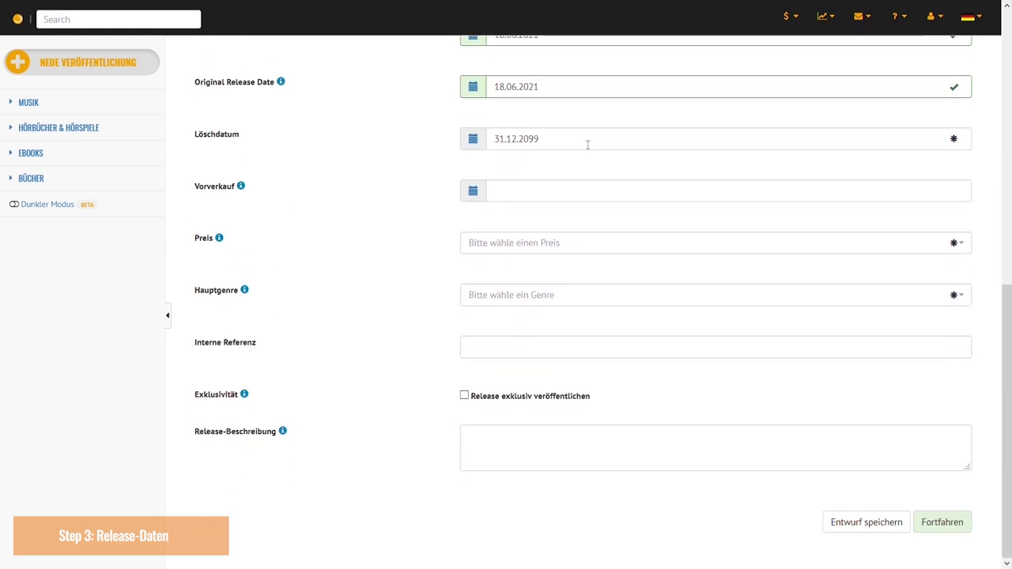
left_click(572, 244)
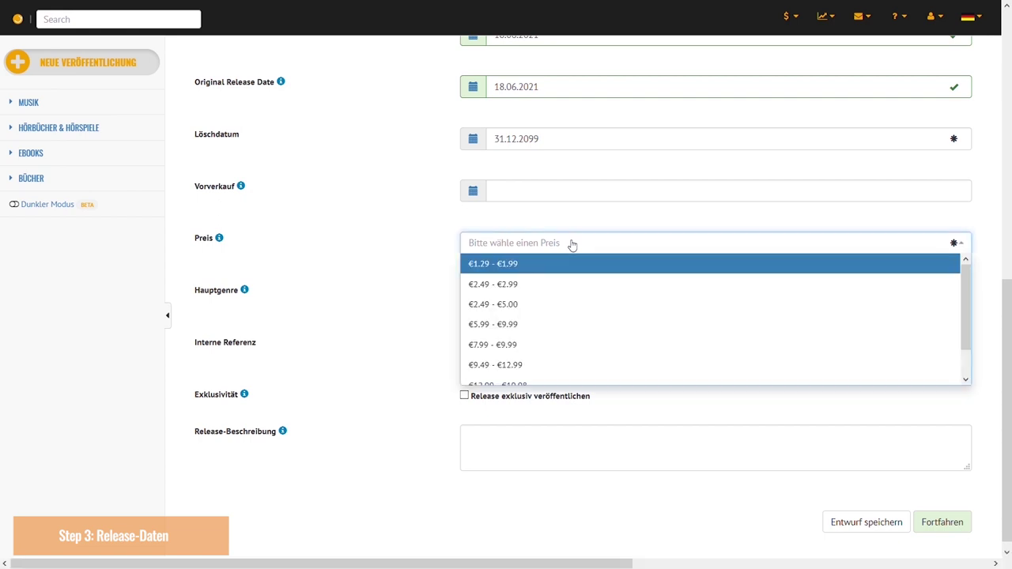
left_click(557, 284)
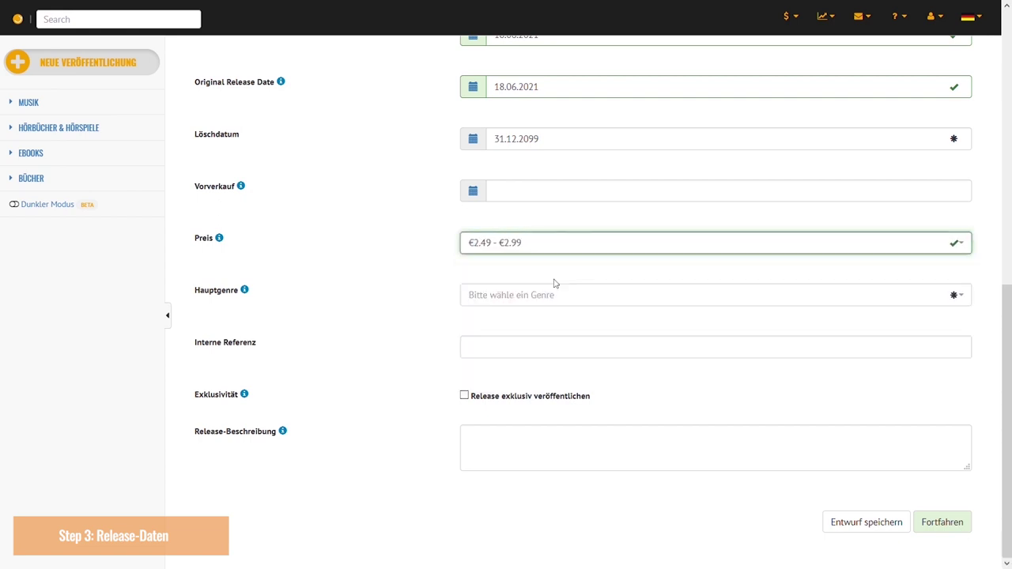
Search the release's main genres for "deep" and choose Deep House.
left_click(559, 298)
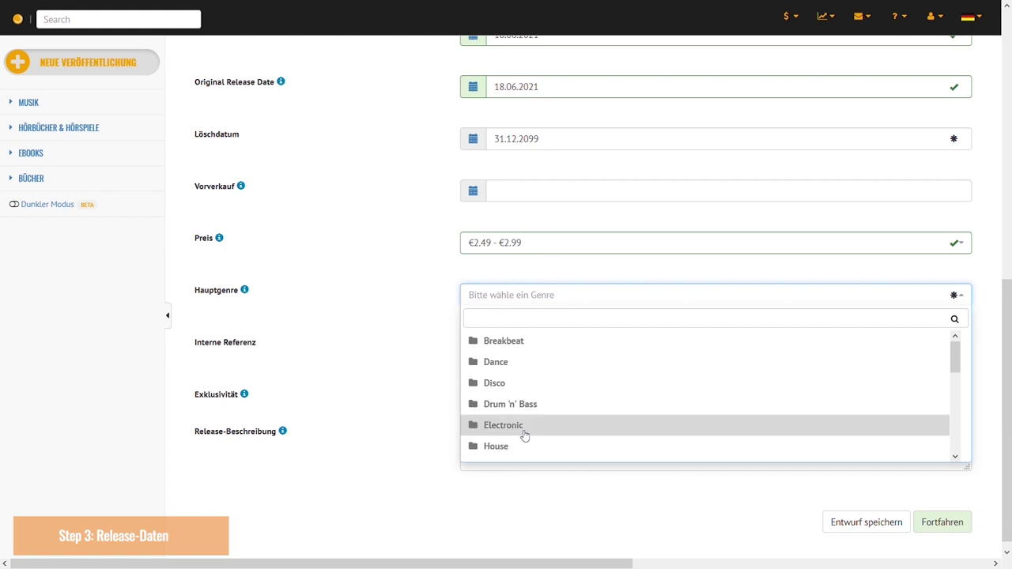
scroll(522, 435, "down", 2)
left_click(542, 319)
type("d")
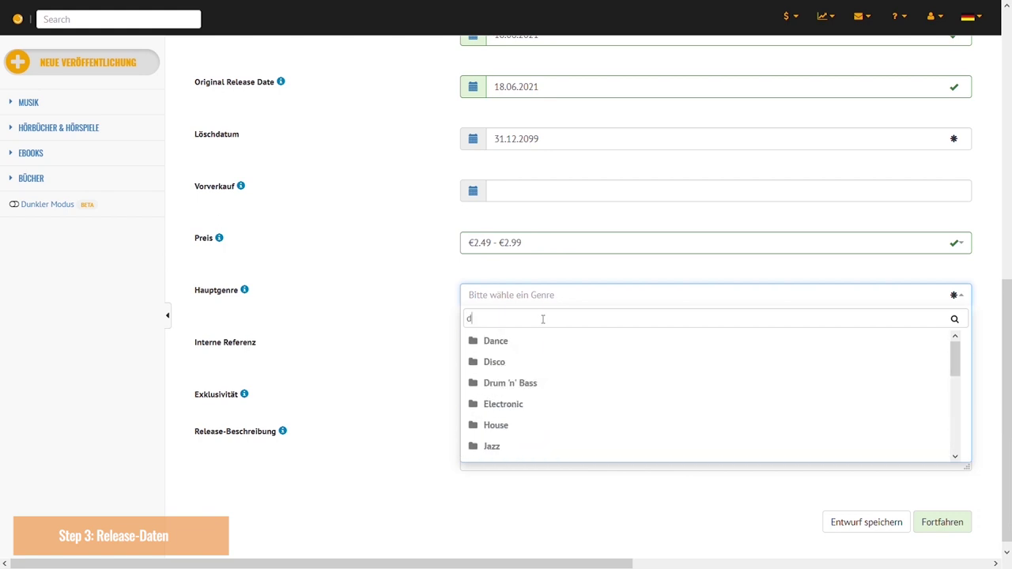
type("eep")
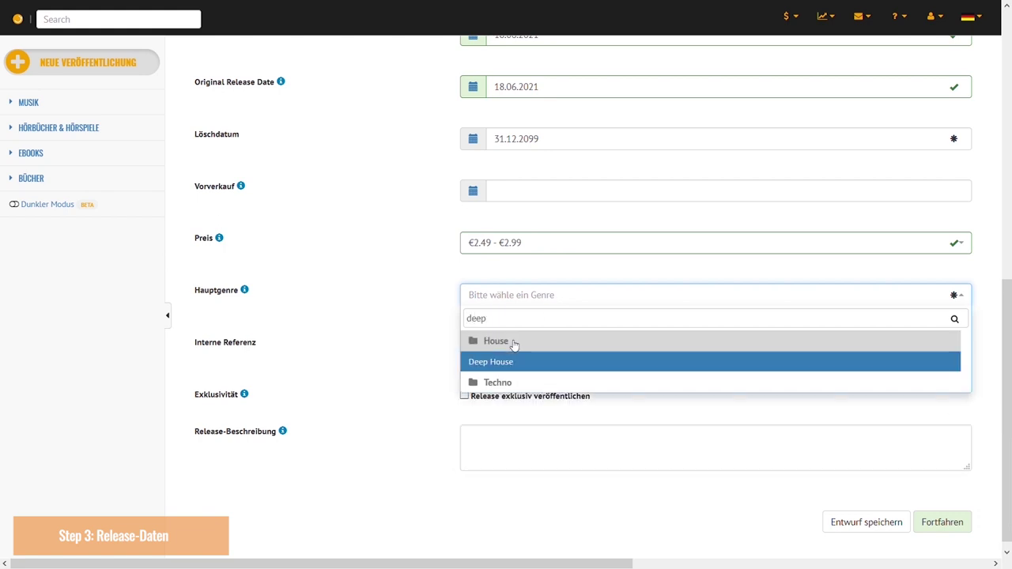
left_click(512, 365)
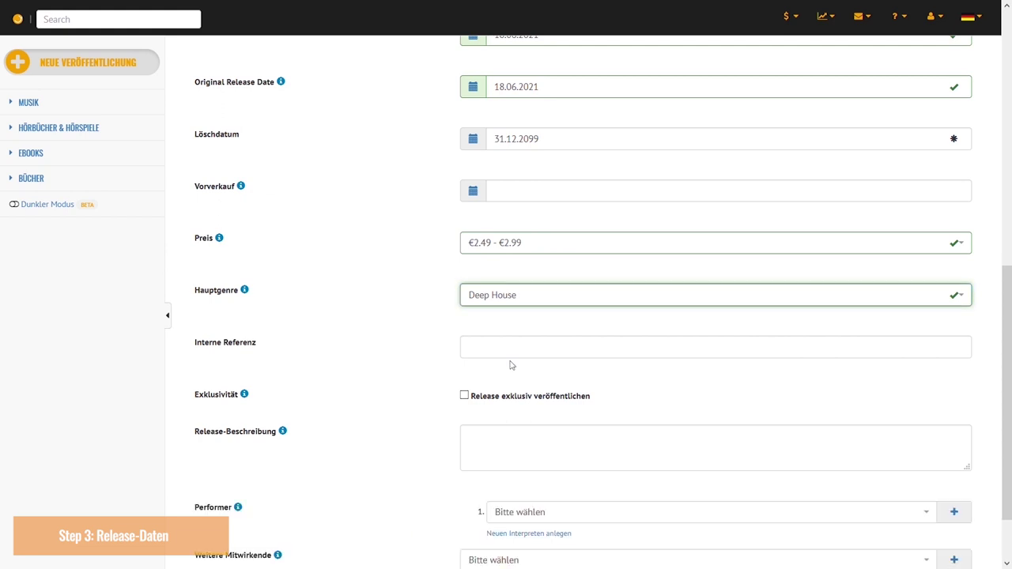
Create a new performer for the release with the artist's name, save it, and continue past the release data.
scroll(538, 359, "down", 2)
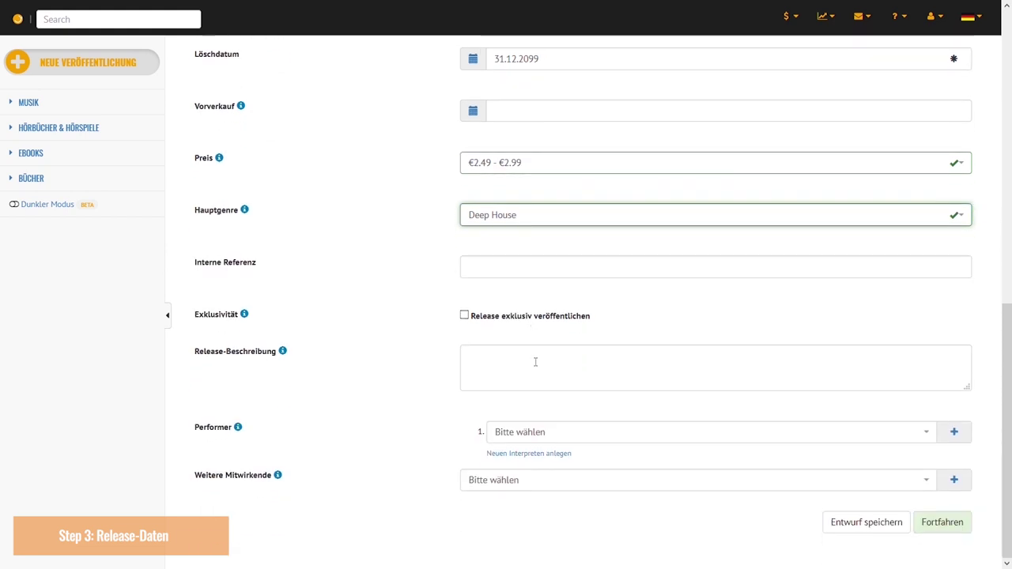
left_click(524, 454)
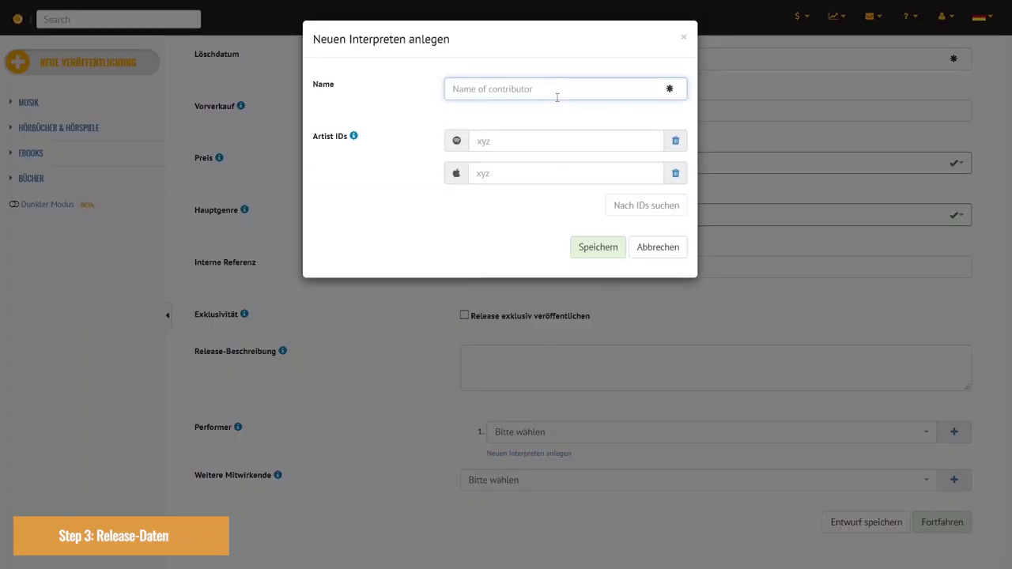
type("Sunny Boy")
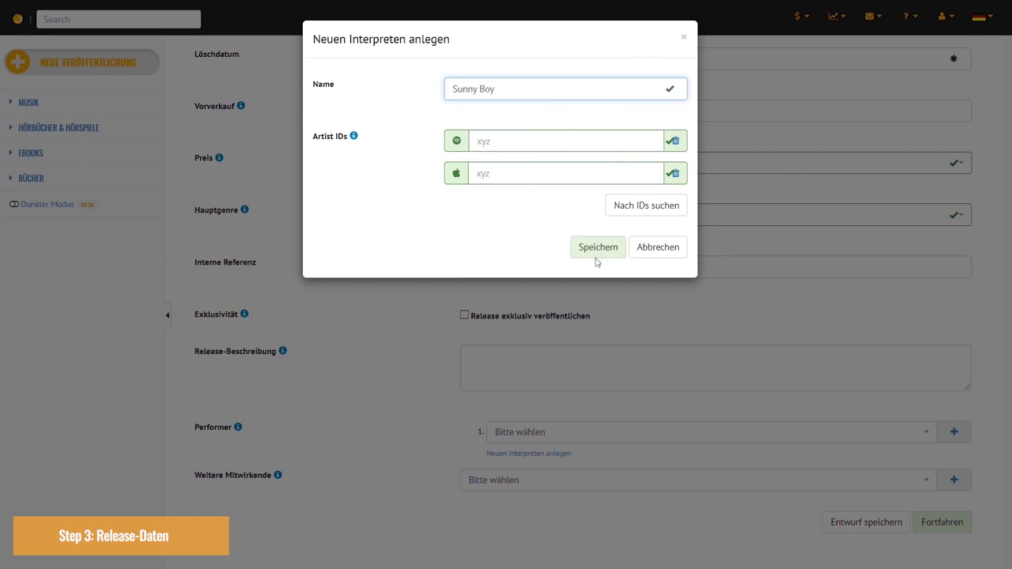
left_click(597, 257)
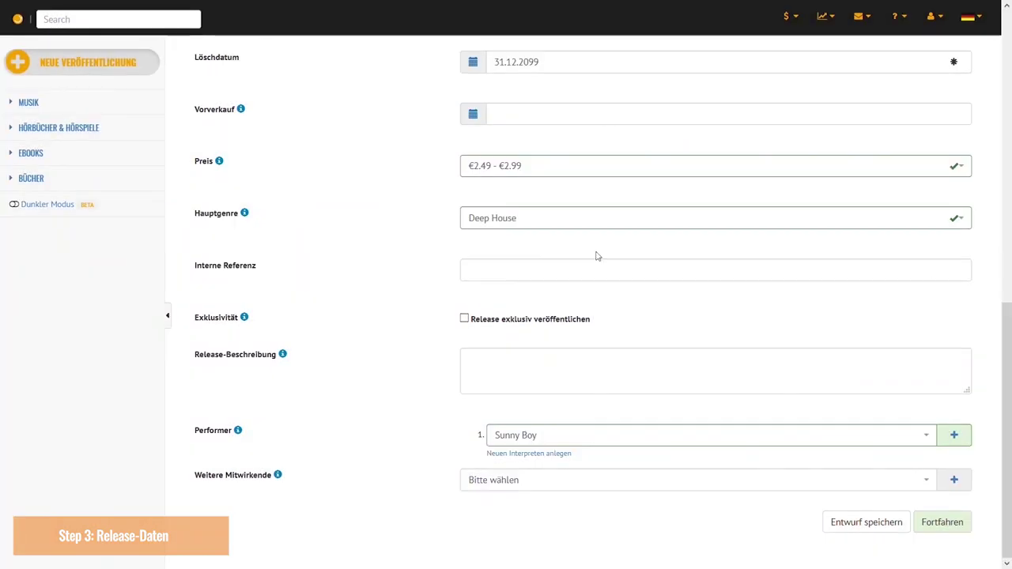
left_click(942, 524)
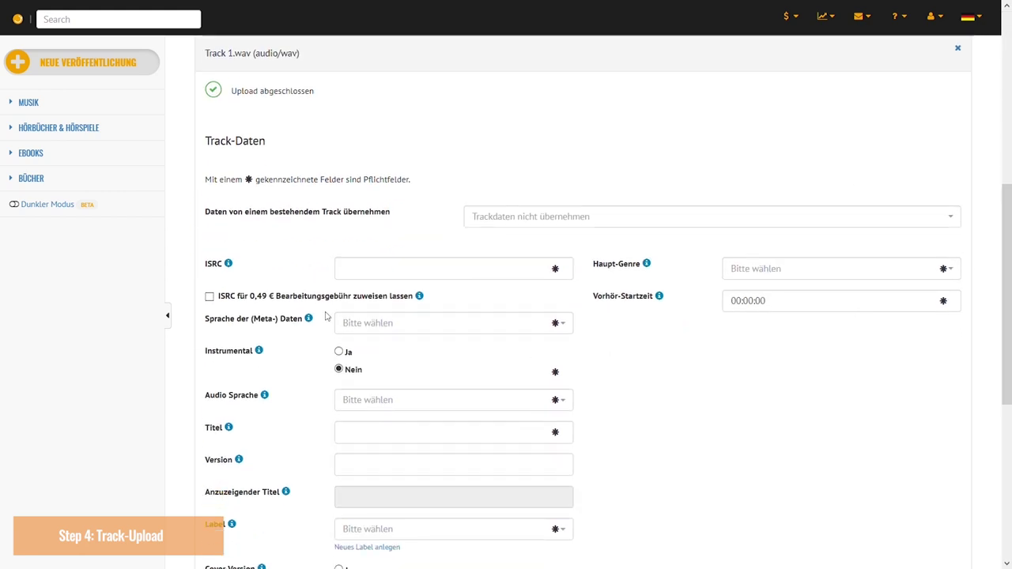
Have an ISRC assigned to the uploaded track for 0,49 € and enter The Sun Is Shining as its title.
left_click(305, 296)
scroll(332, 324, "down", 1)
left_click(358, 366)
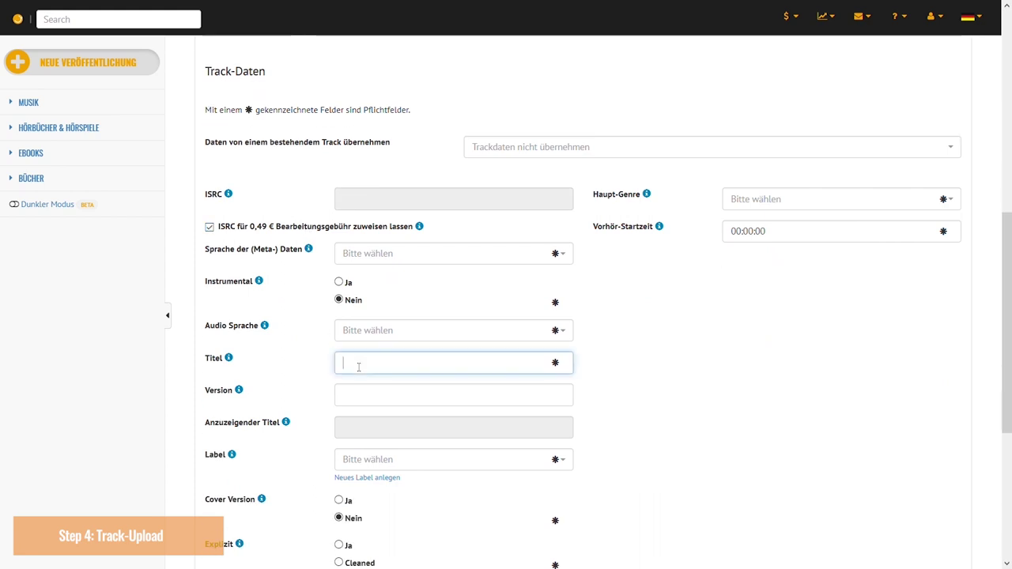
type("The Sun Is Shining")
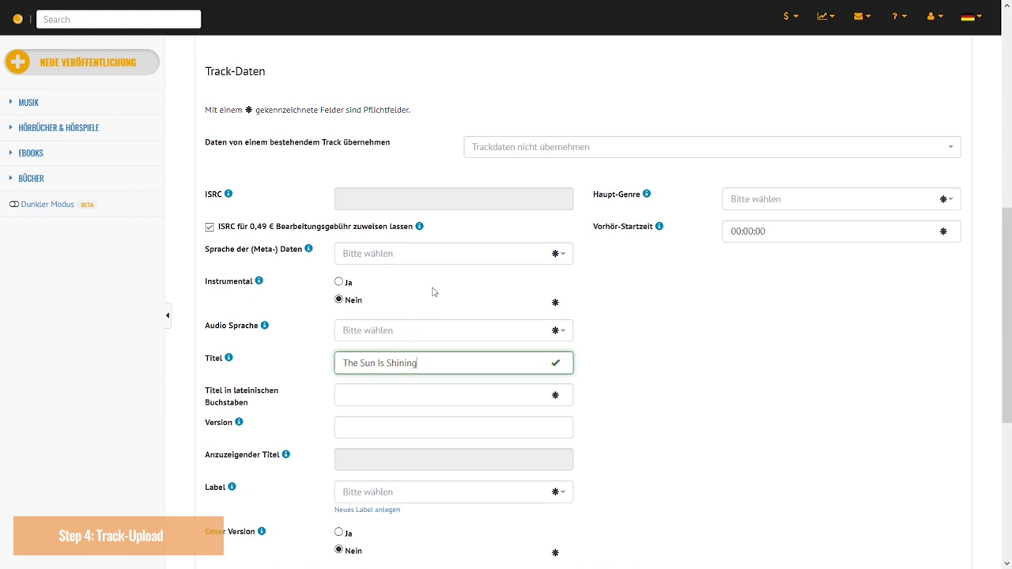
Set both the metadata language and the audio language of the track to Englisch.
left_click(441, 259)
type("eng")
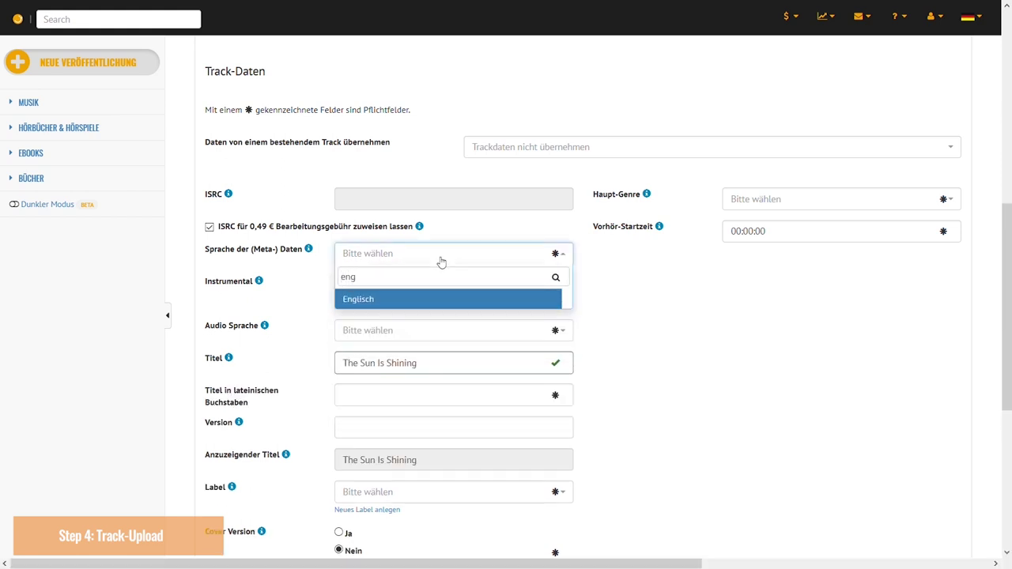
key("Return")
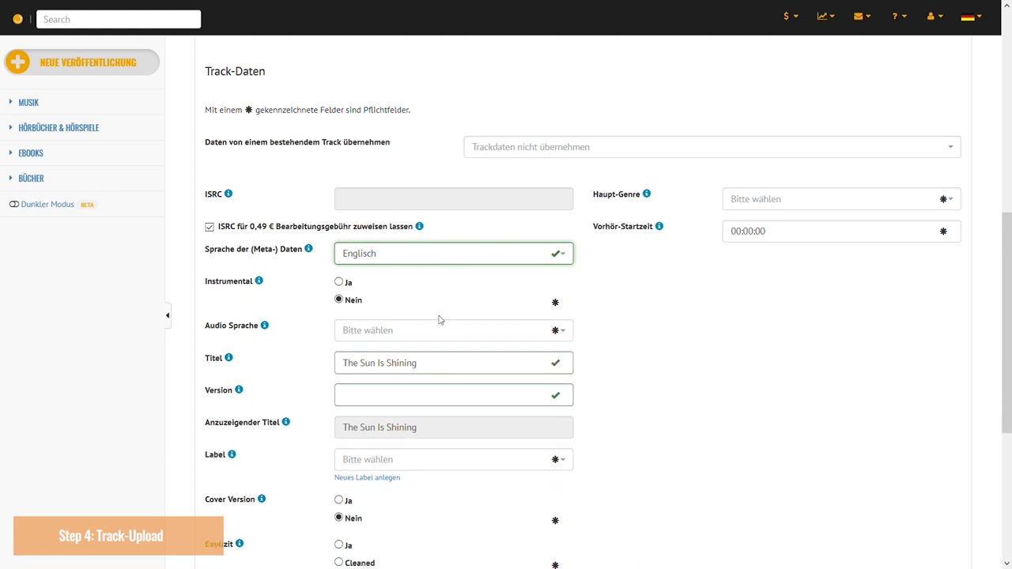
left_click(441, 331)
type("eng")
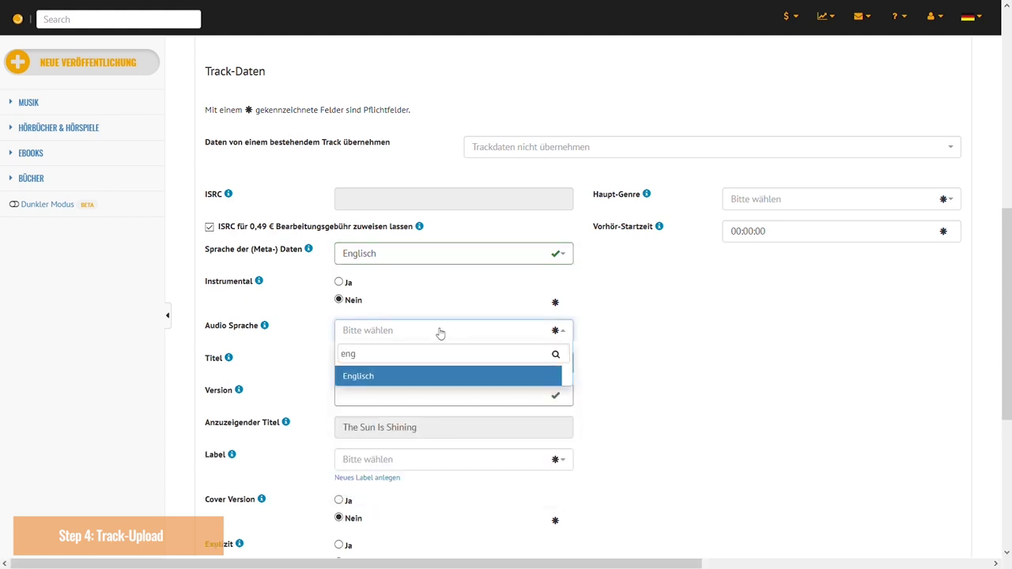
left_click(443, 377)
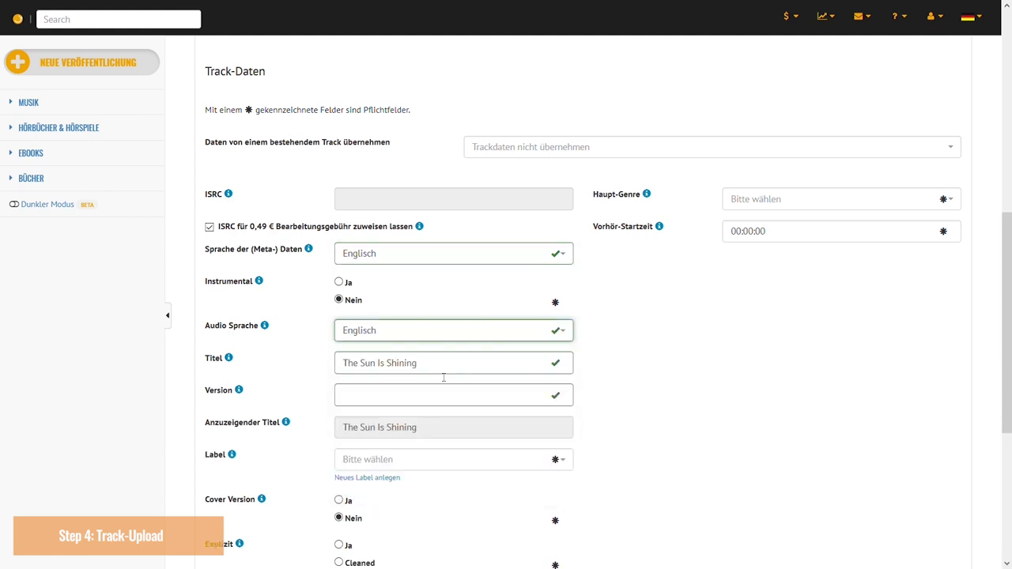
Assign the label Sunny Records to the track.
scroll(440, 379, "down", 2)
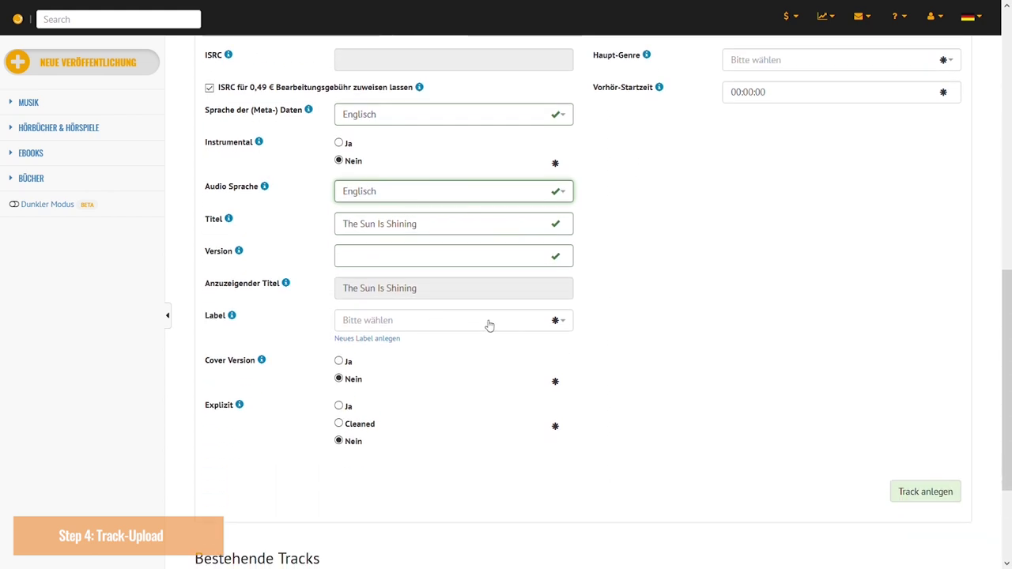
left_click(462, 328)
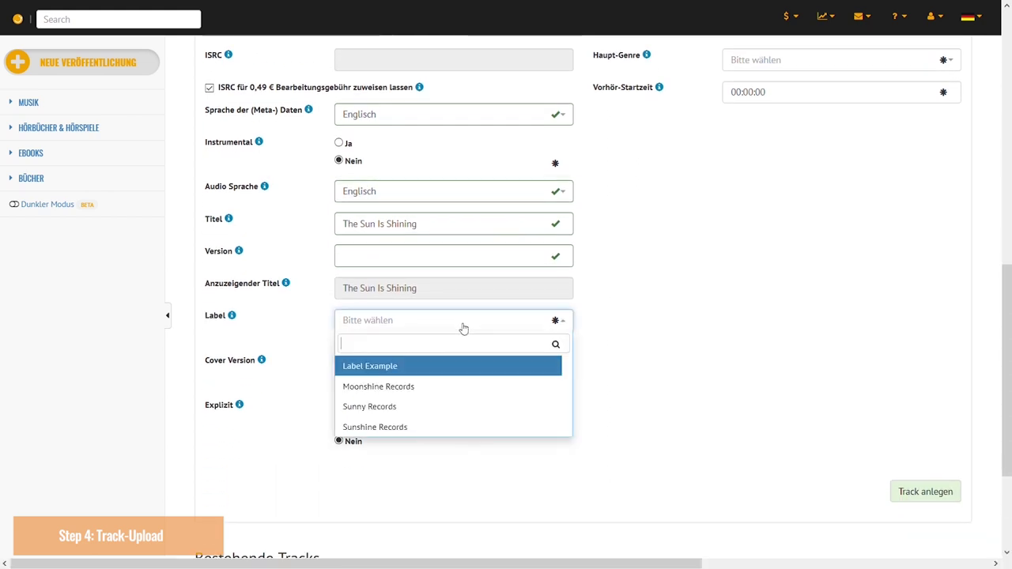
left_click(441, 406)
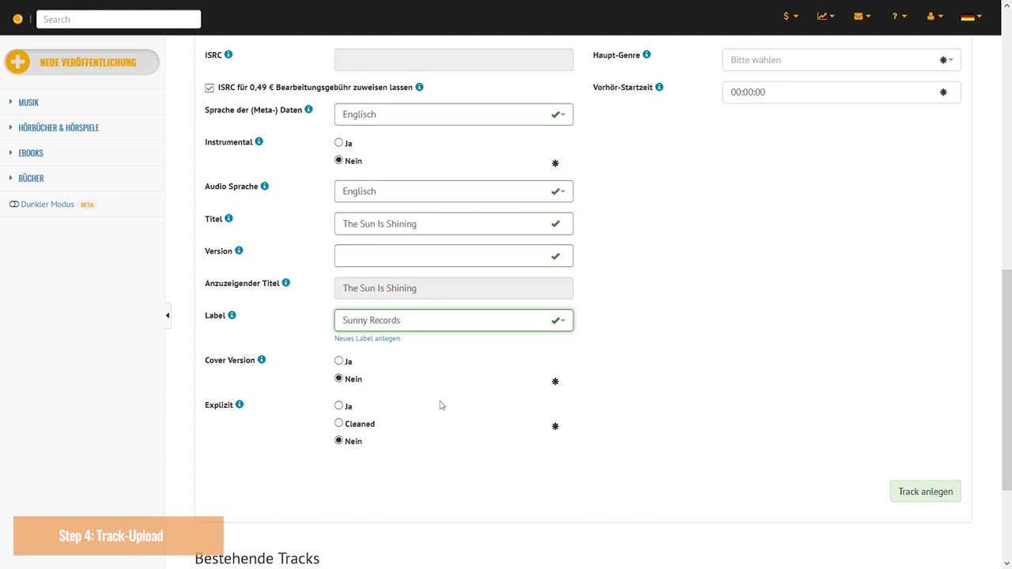
Search the track's main genres for "deep" and choose Deep House from the House group.
scroll(933, 294, "up", 2)
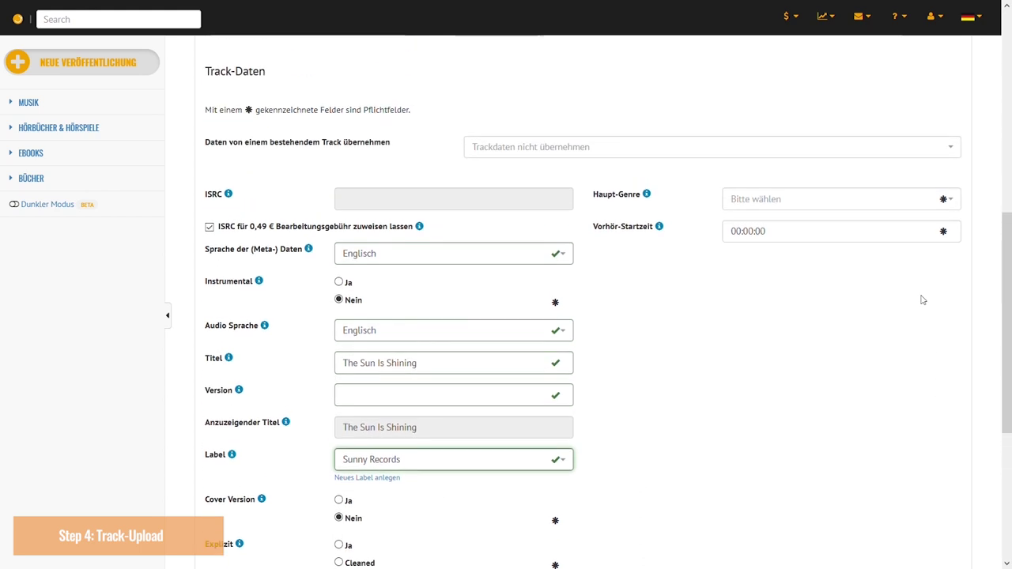
left_click(871, 210)
type("deep")
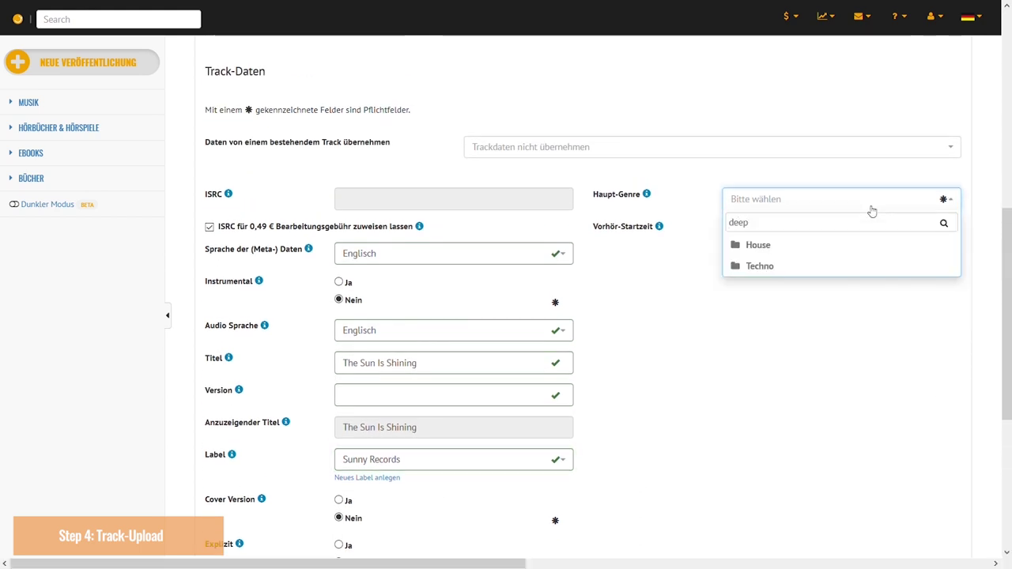
left_click(849, 245)
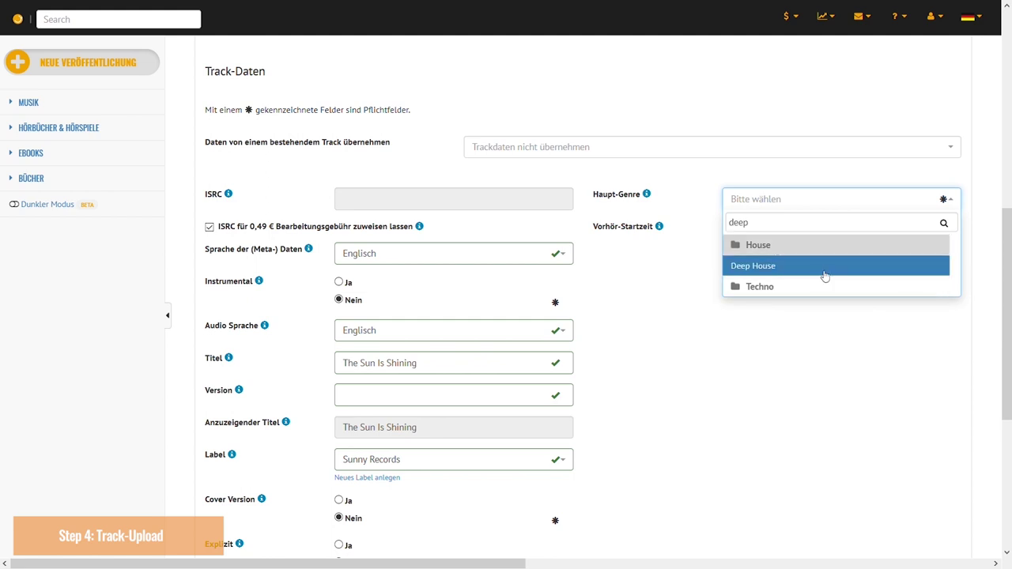
left_click(824, 275)
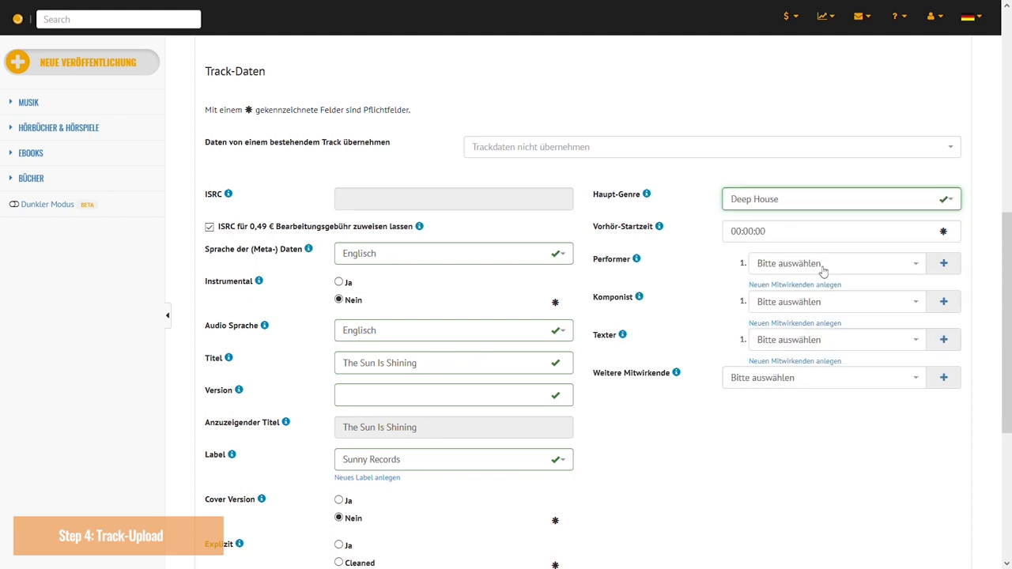
Set the track's performer to Sunny Boy and add a Featuring entry to its contributors.
left_click(822, 265)
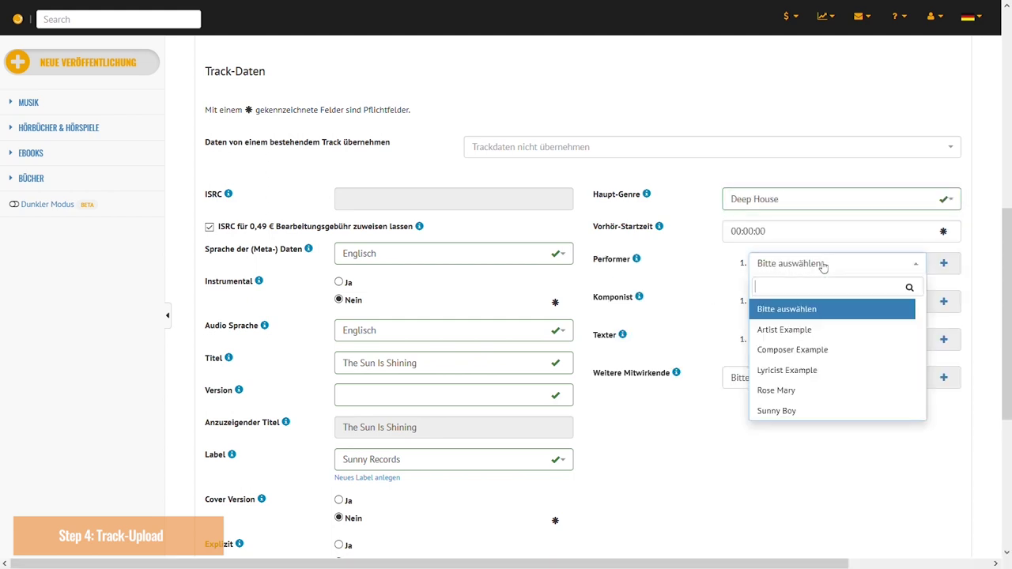
left_click(803, 412)
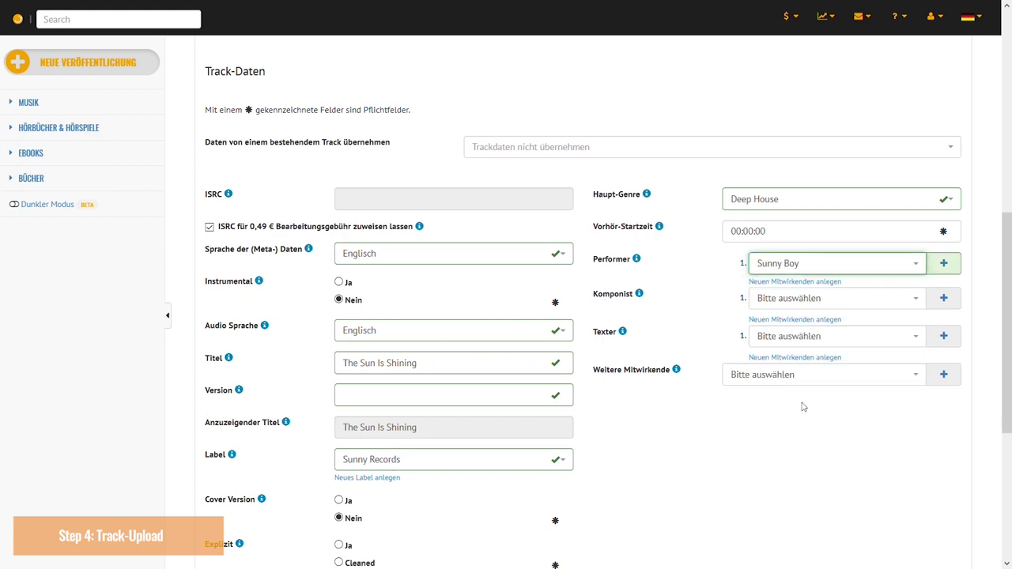
left_click(803, 378)
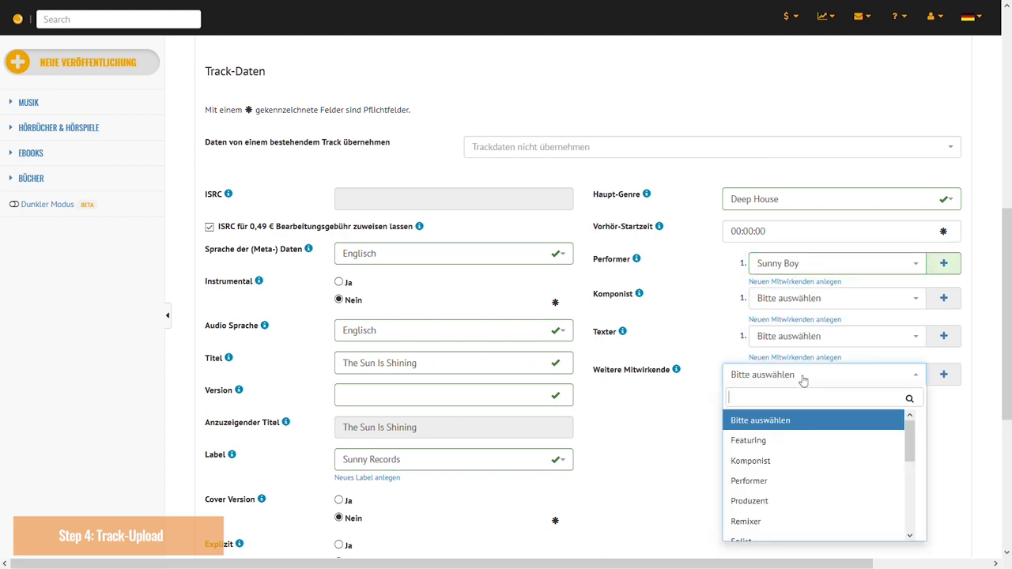
left_click(794, 440)
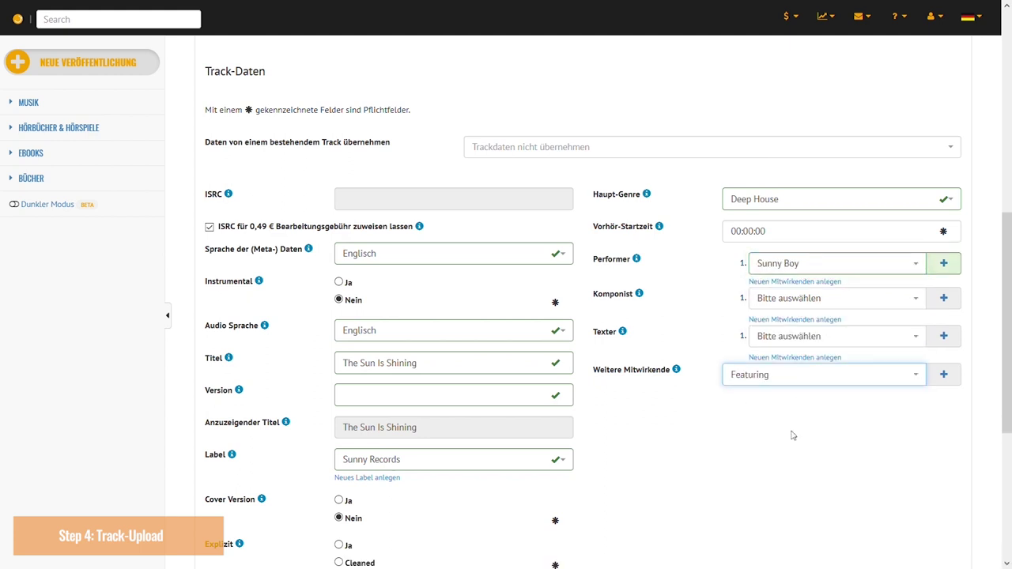
left_click(943, 375)
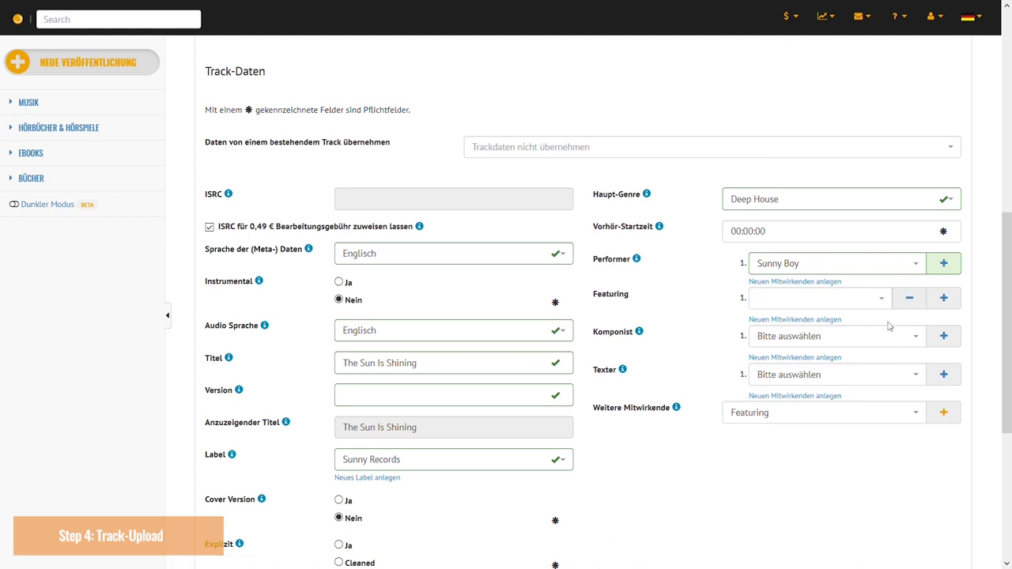
Create and save a new contributor under the featured artist's name for the Featuring entry, leaving the artist IDs empty.
left_click(829, 320)
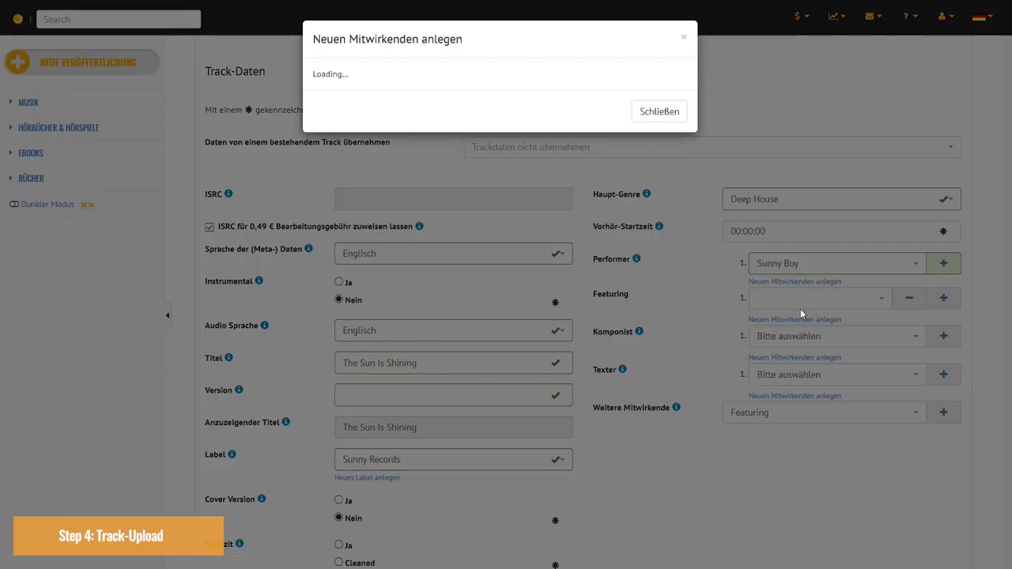
left_click(638, 91)
type("Rosy ")
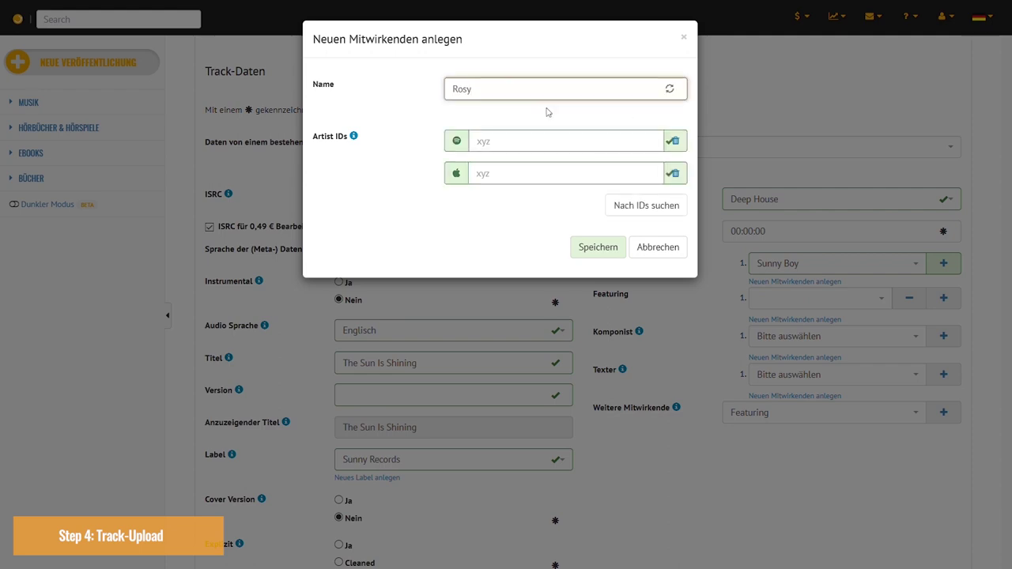
type("Rose")
left_click(546, 112)
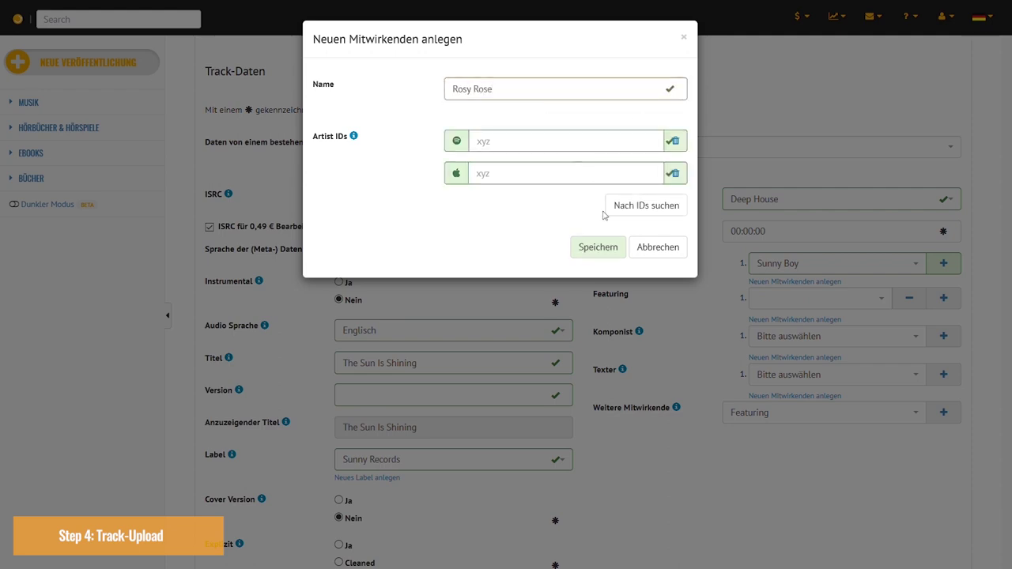
left_click(601, 247)
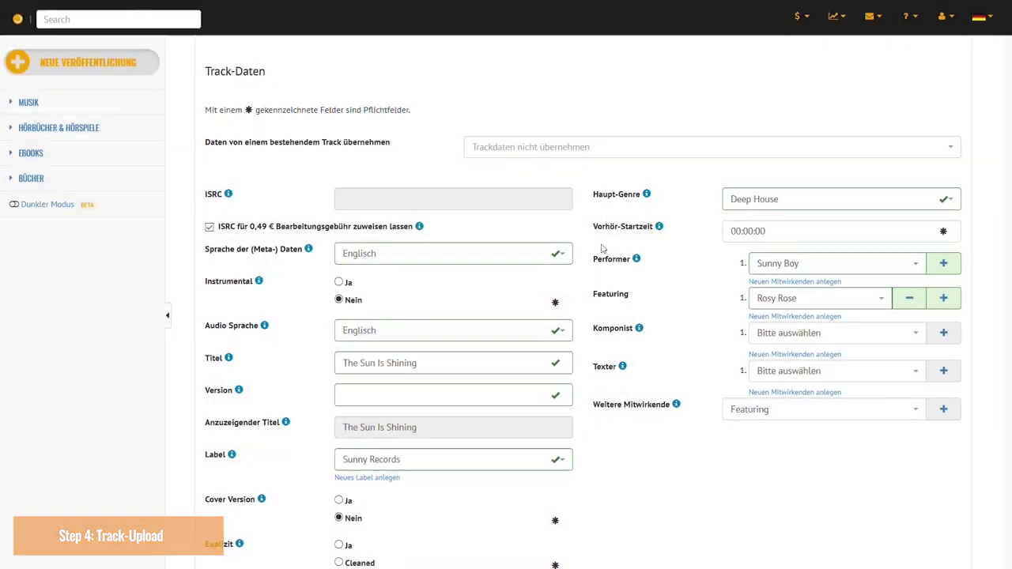
Complete the credits with Composer Example as composer and Lyricist Example as lyricist, and create the track.
left_click(881, 331)
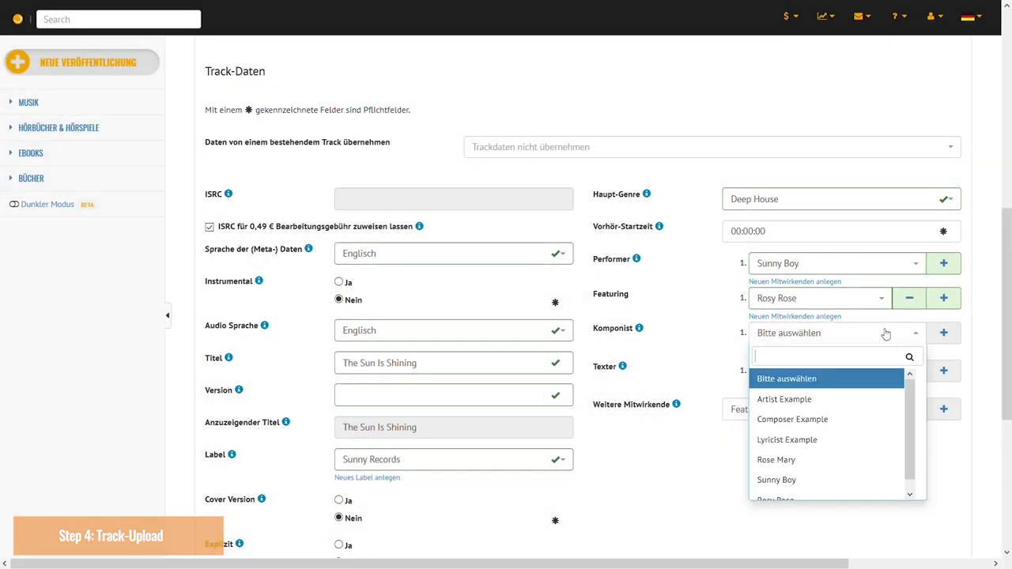
left_click(842, 430)
left_click(844, 373)
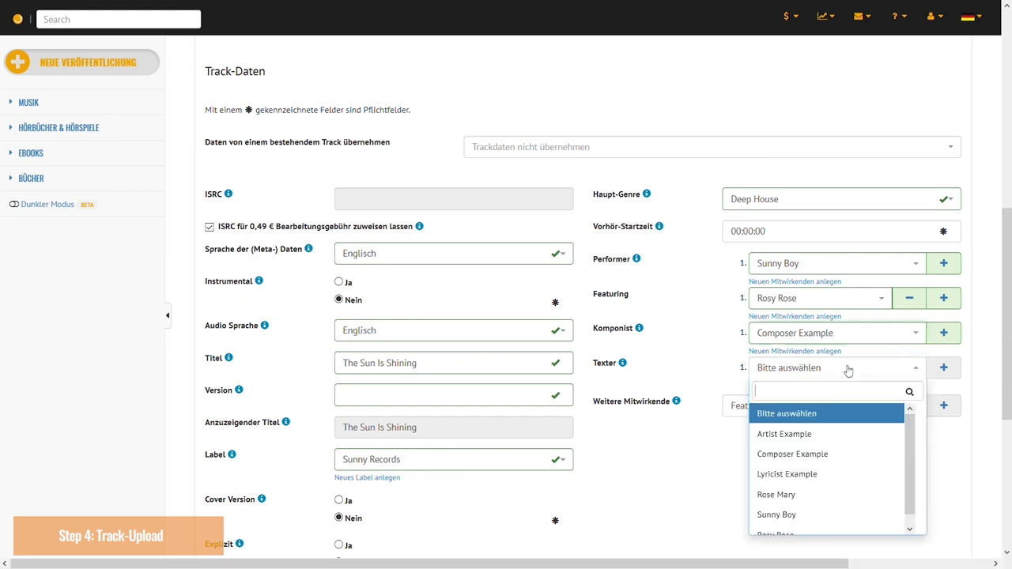
left_click(829, 474)
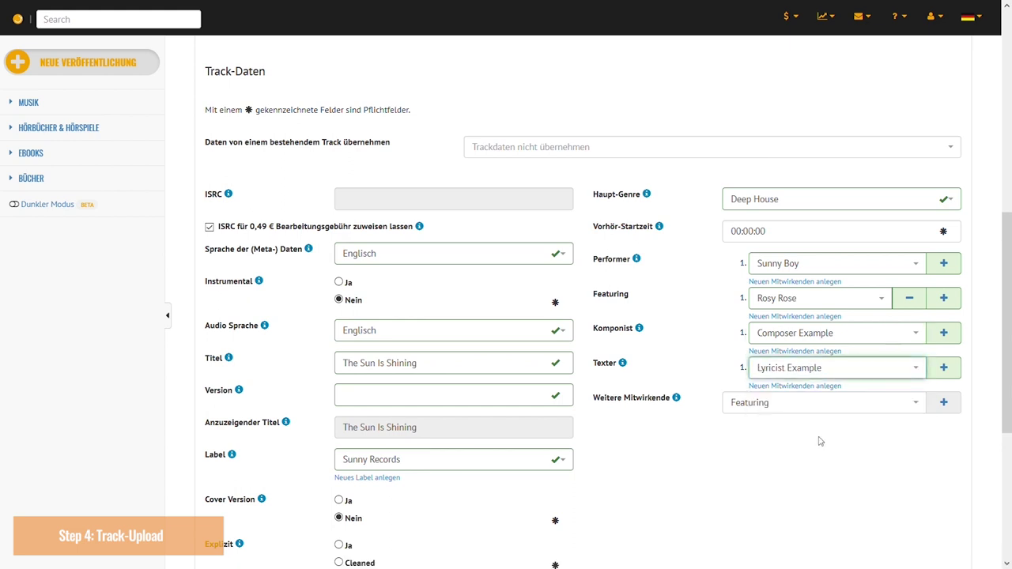
scroll(820, 441, "down", 3)
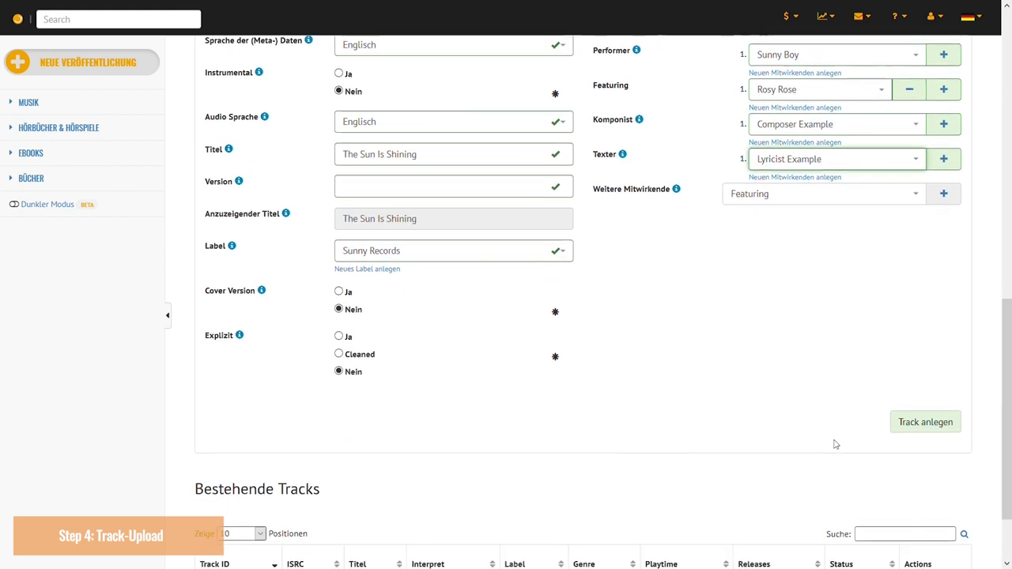
left_click(915, 426)
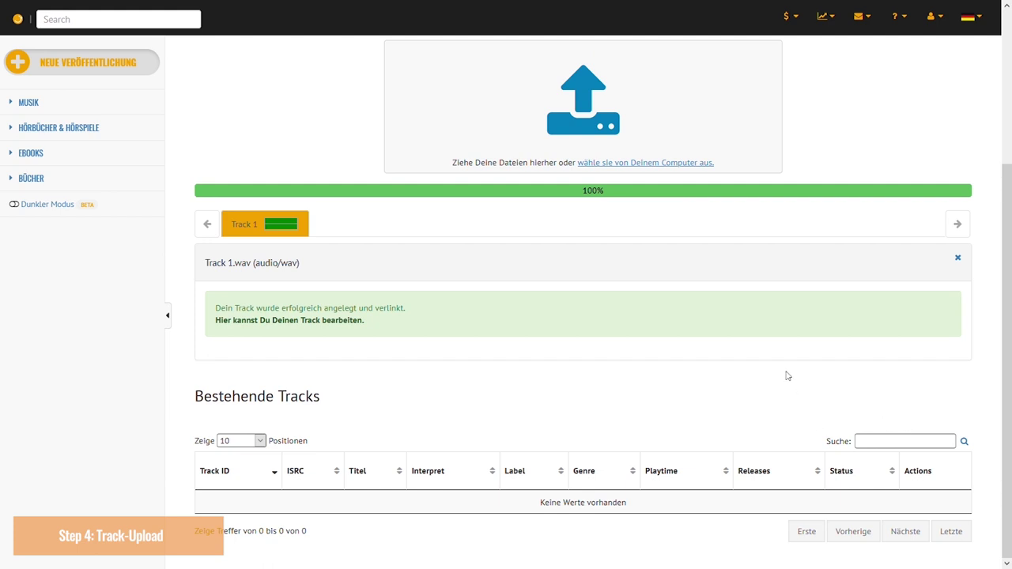
Have an ISRC assigned to Track 2 for 0,49 € and enter The Rain Is Falling as its title.
scroll(759, 355, "up", 3)
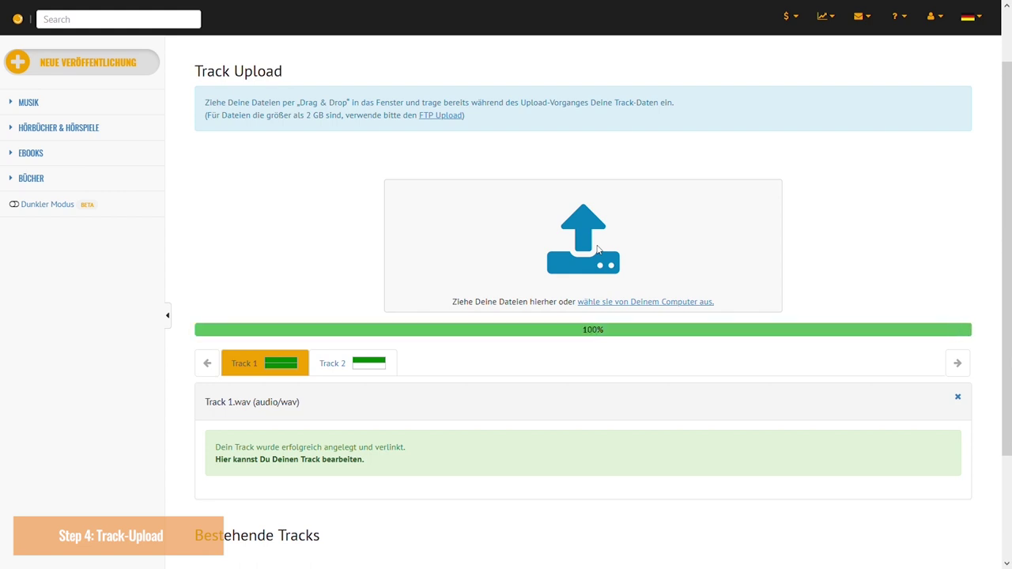
scroll(598, 250, "down", 2)
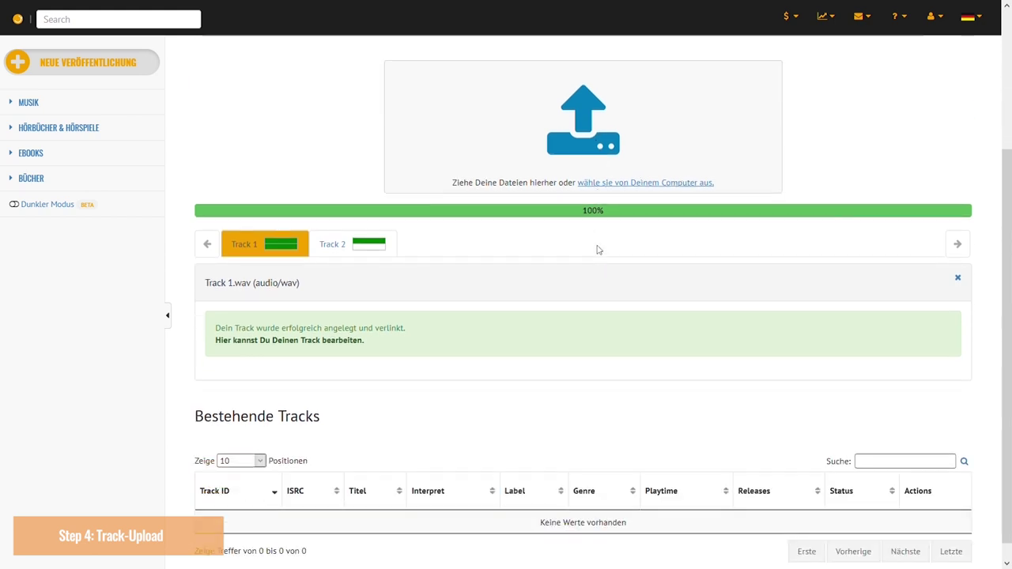
left_click(343, 229)
scroll(391, 272, "down", 3)
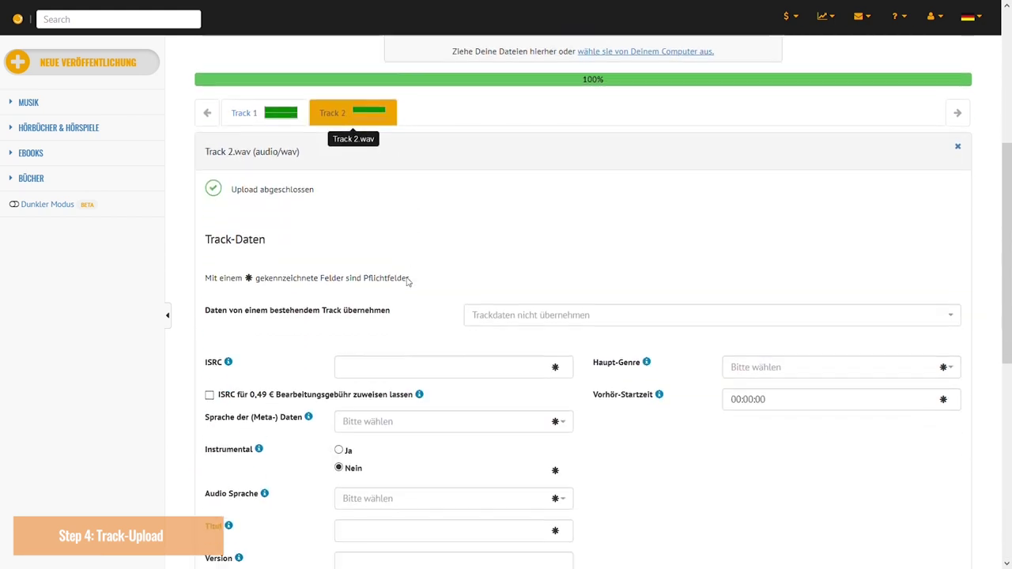
left_click(369, 298)
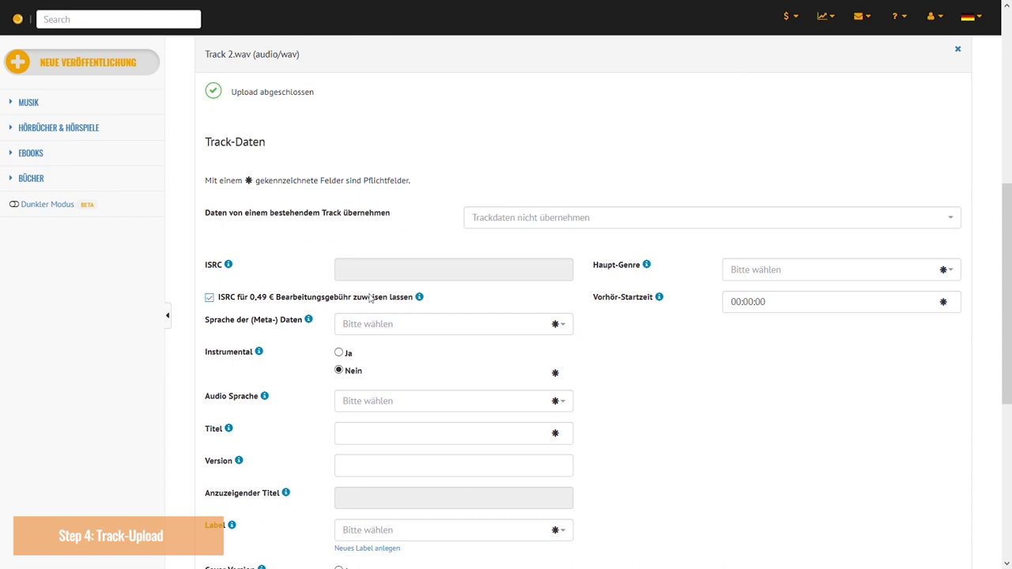
scroll(369, 298, "down", 1)
left_click(366, 364)
type("The Rain Is Falling")
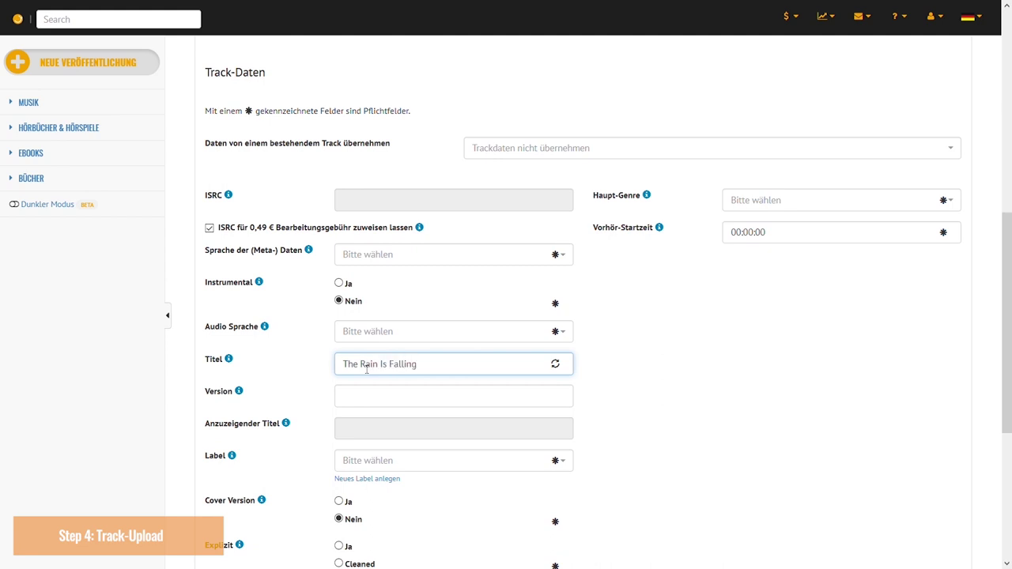
Set both the metadata language and the audio language of Track 2 to Englisch.
left_click(428, 263)
type("e")
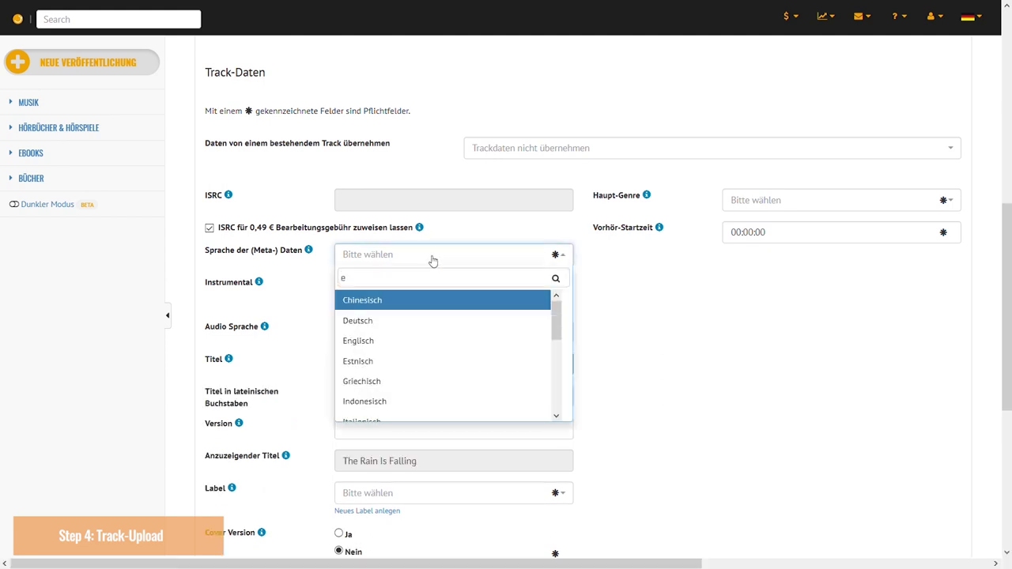
type("n")
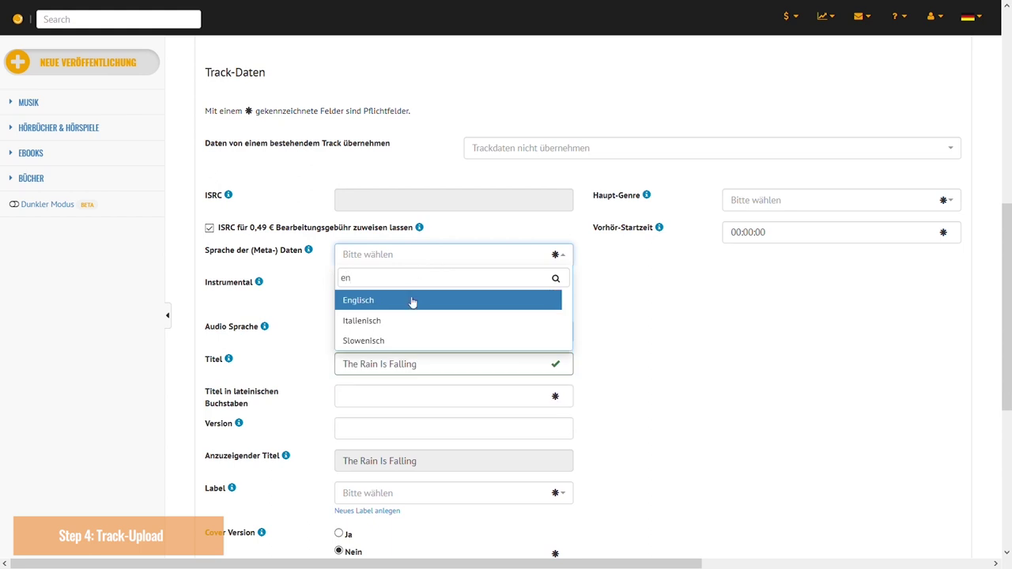
left_click(410, 300)
left_click(393, 338)
type("e")
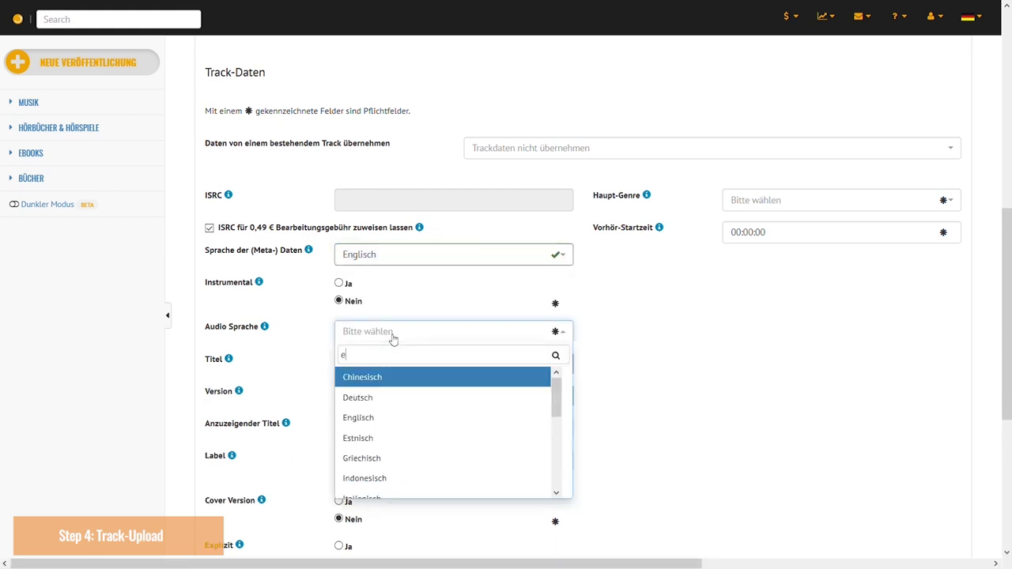
type("ng")
left_click(378, 382)
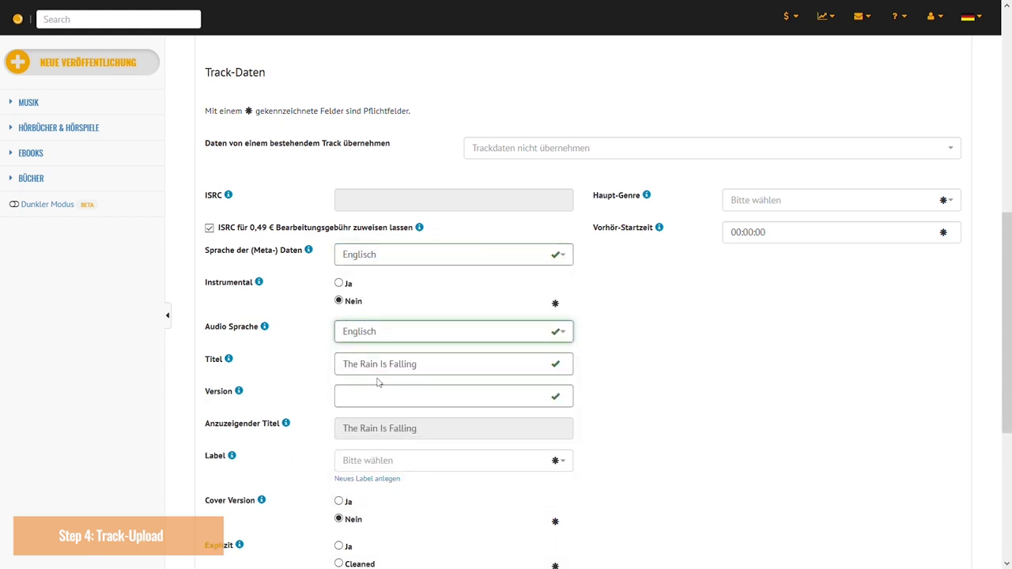
Assign the label Sunny Records to Track 2.
scroll(384, 380, "down", 2)
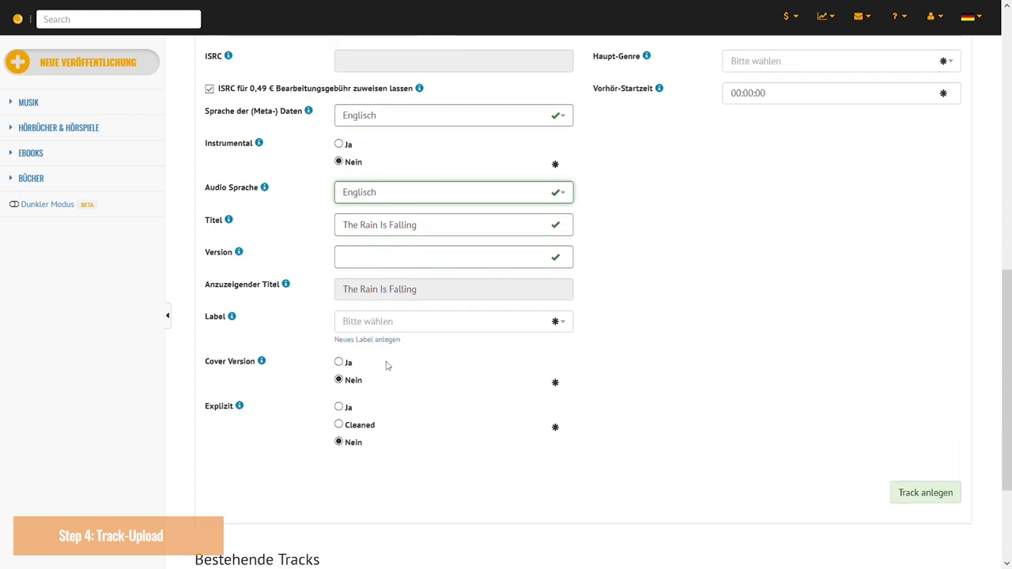
left_click(416, 322)
left_click(384, 407)
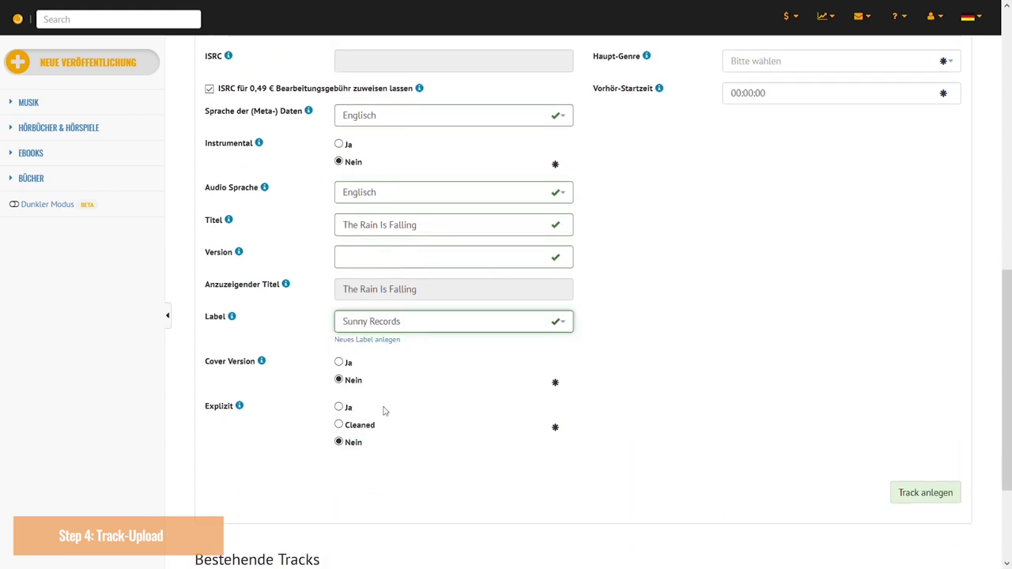
Search the main genres for "deep" and choose Deep House from the House group for Track 2.
scroll(703, 345, "up", 2)
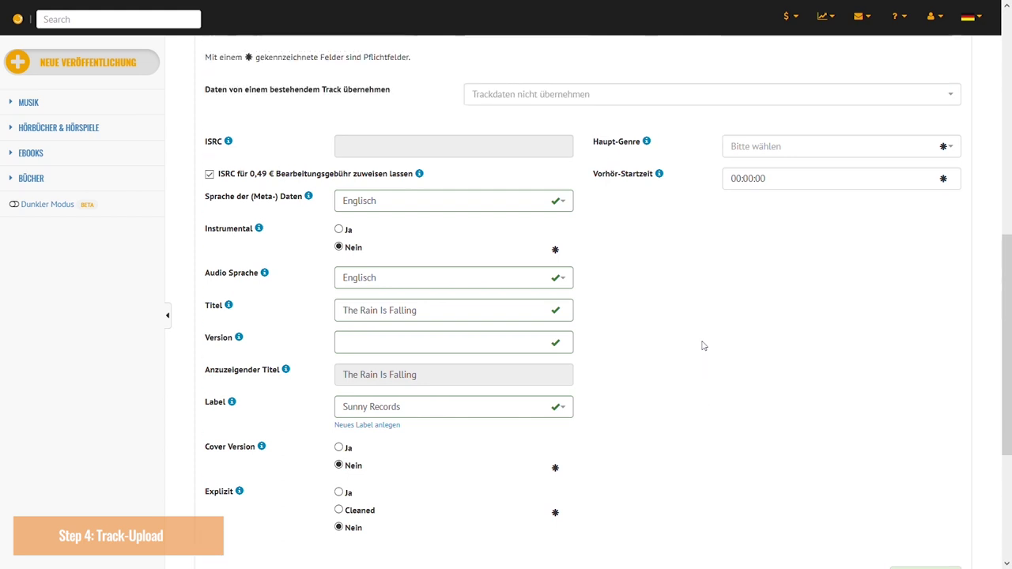
left_click(802, 203)
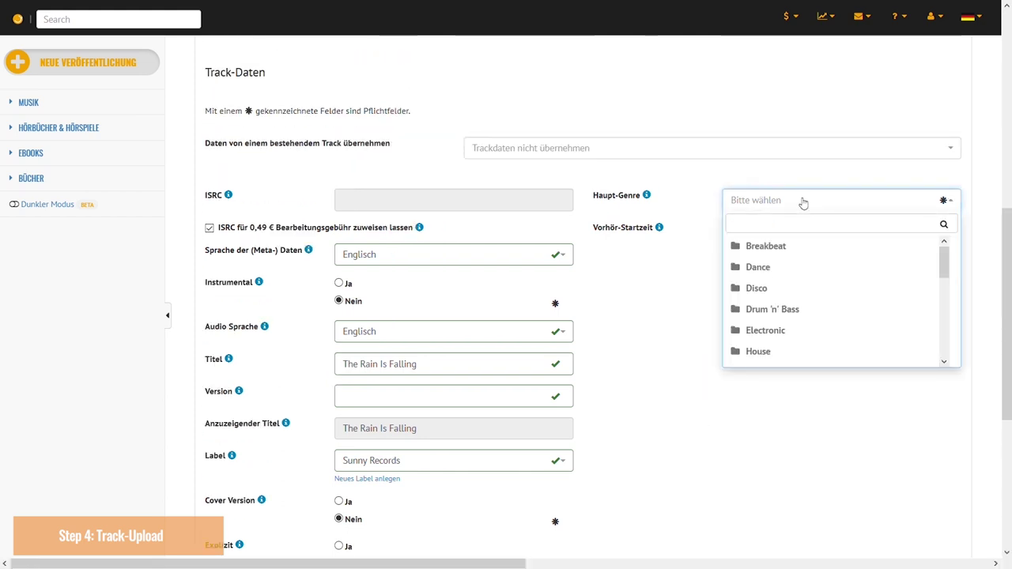
type("deep")
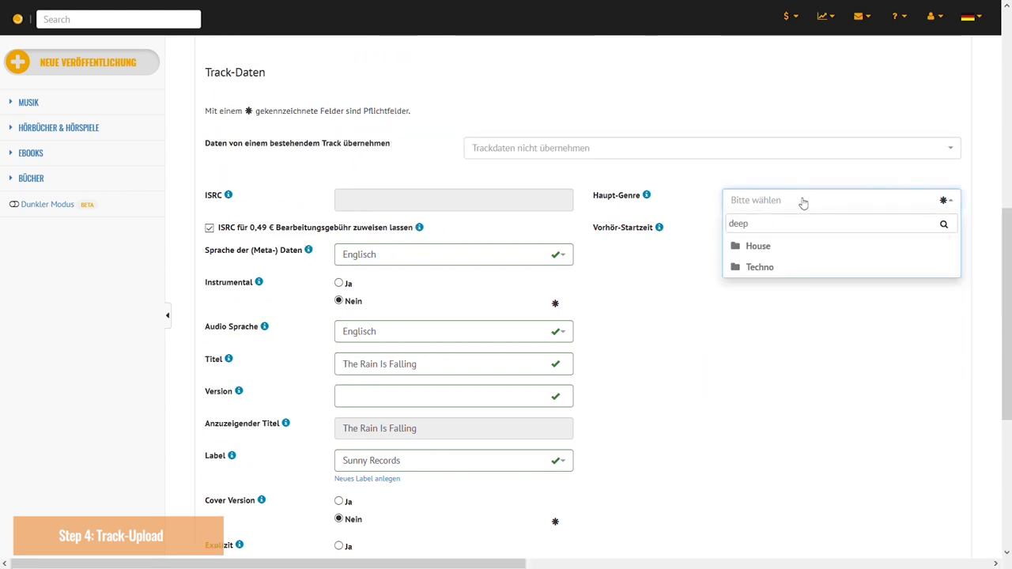
left_click(802, 246)
left_click(800, 269)
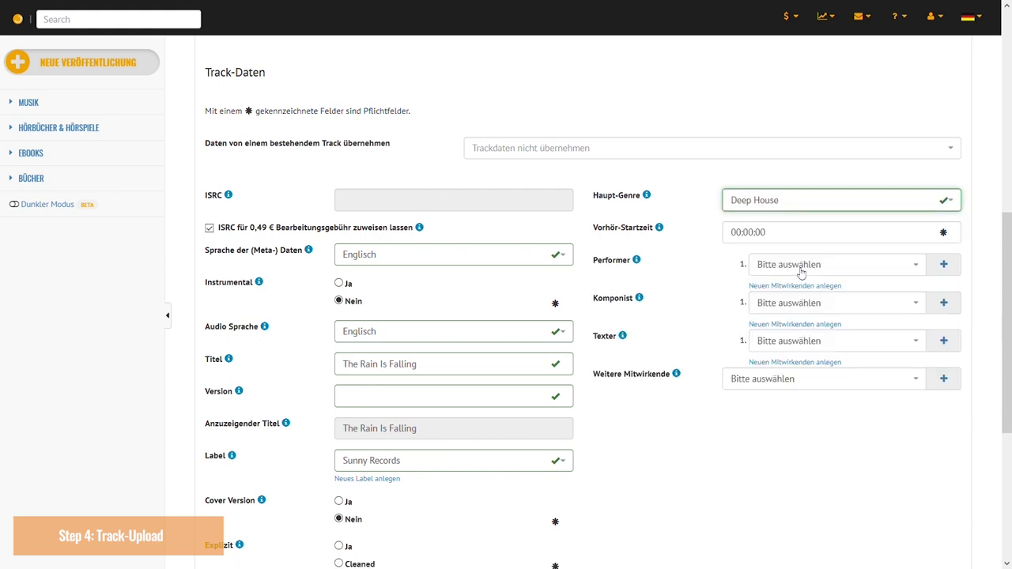
Credit Track 2 to Sunny Boy as performer, Composer Example as composer and Lyricist Example as lyricist.
left_click(821, 268)
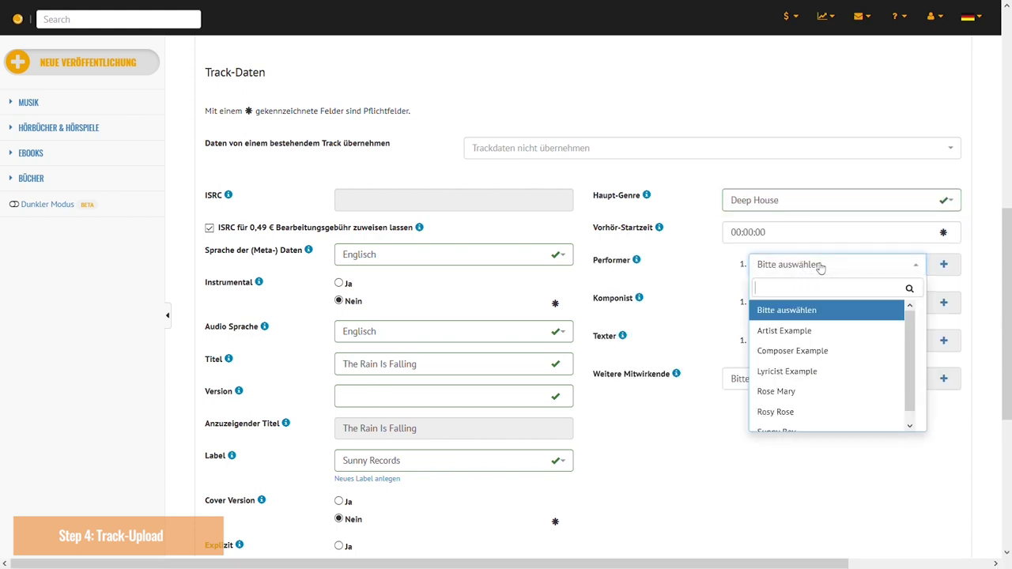
type("su")
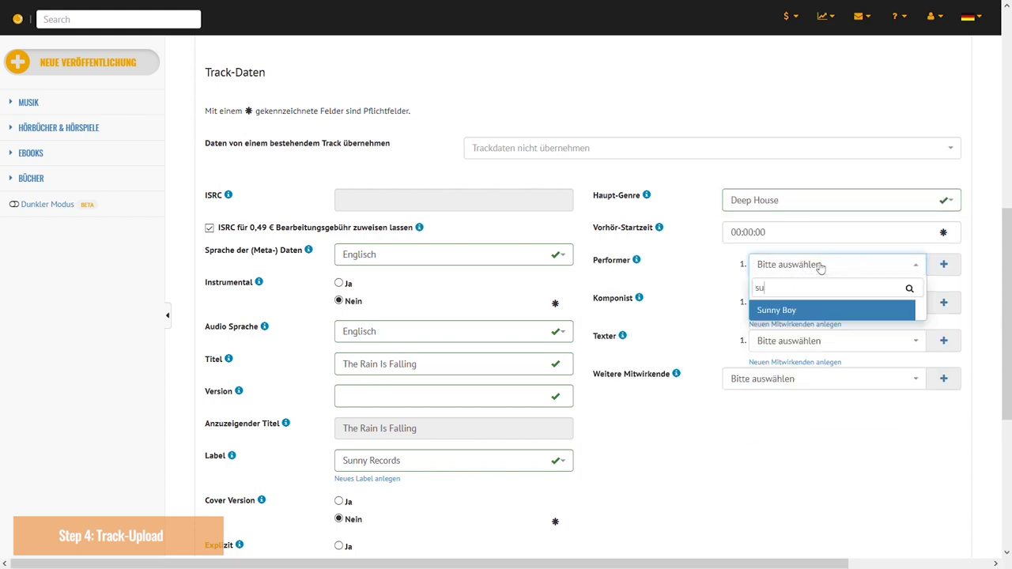
left_click(808, 309)
left_click(808, 302)
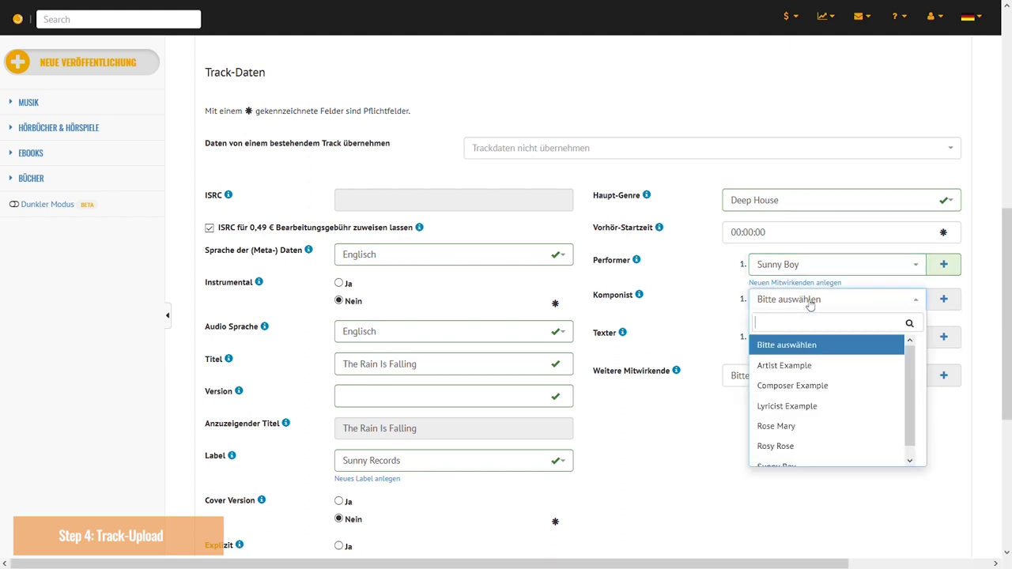
left_click(822, 387)
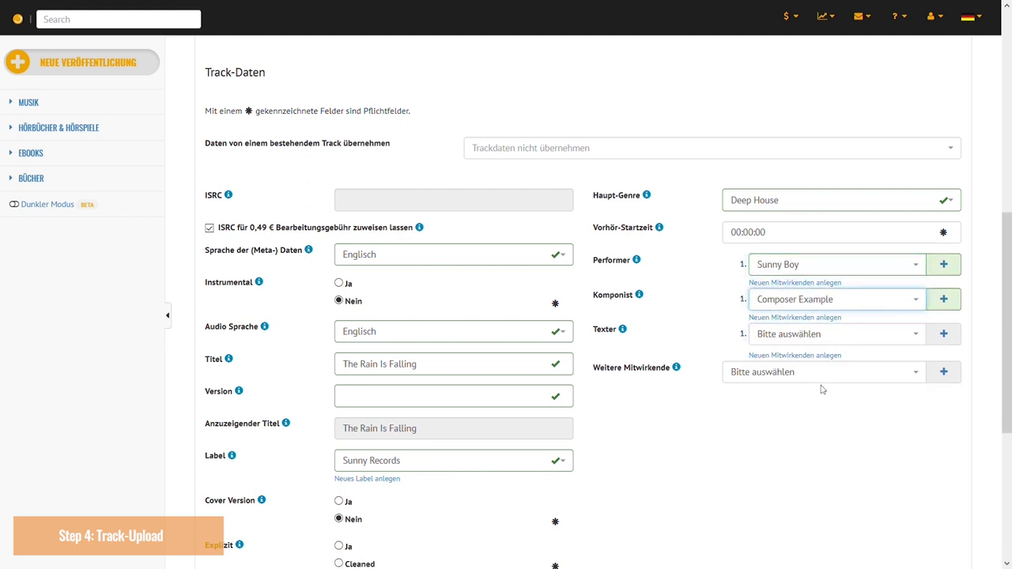
left_click(834, 336)
left_click(808, 440)
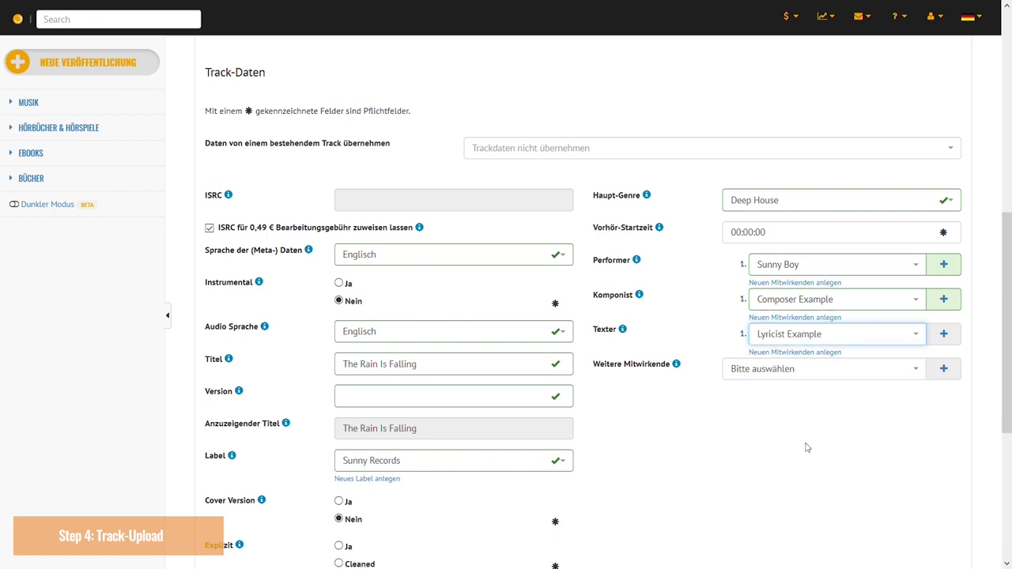
scroll(806, 447, "down", 4)
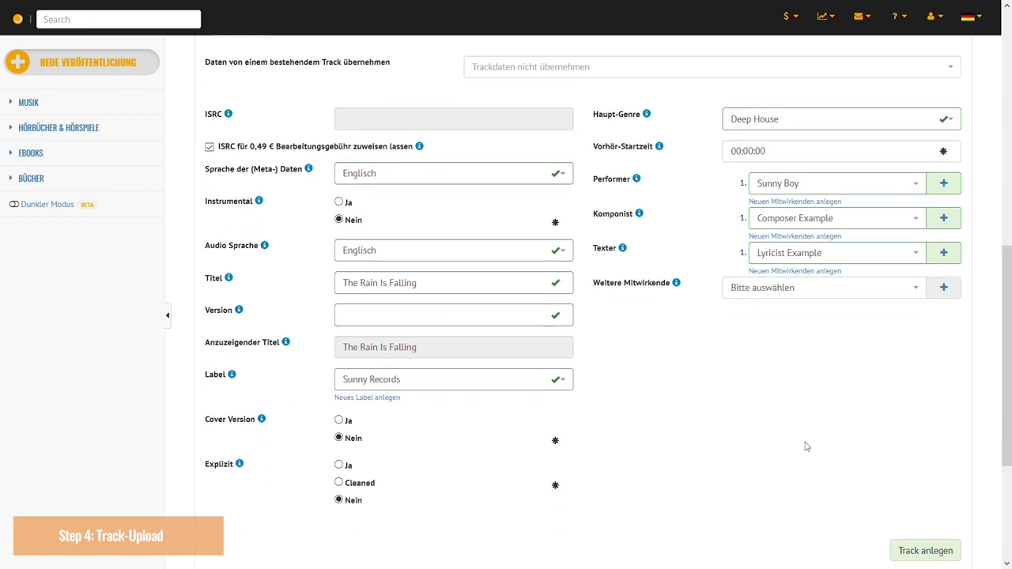
Create Track 2 from the entered data and continue to the cover and track order stage.
left_click(925, 354)
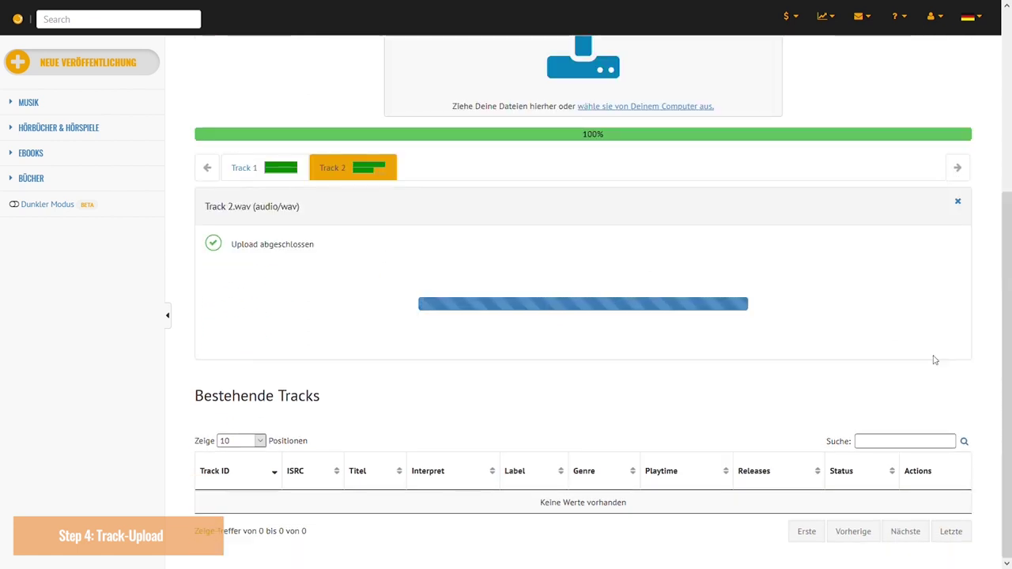
left_click(741, 96)
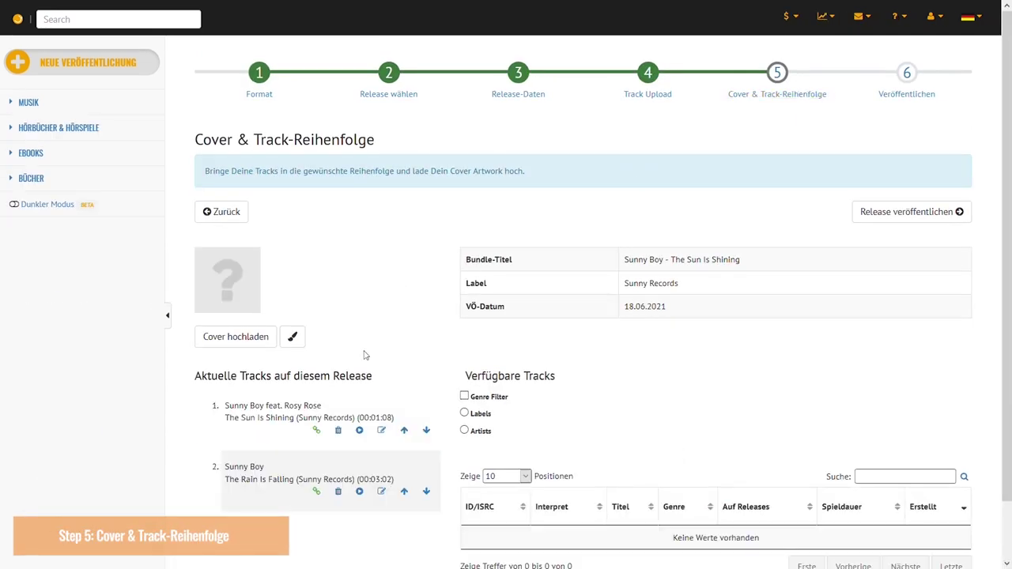
Upload and save the Test Example image as the release's cover artwork.
left_click(265, 338)
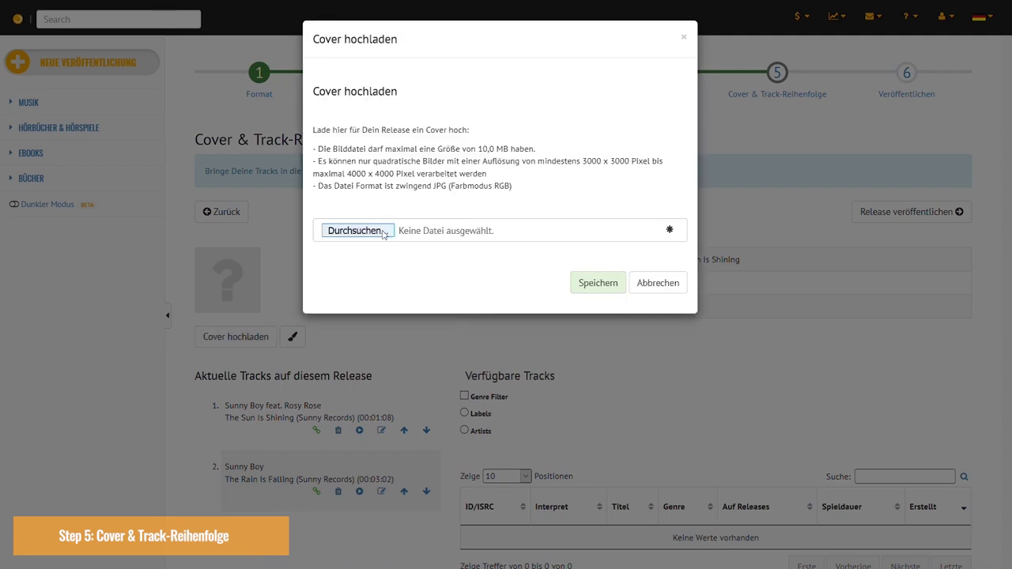
left_click(384, 232)
left_click(594, 285)
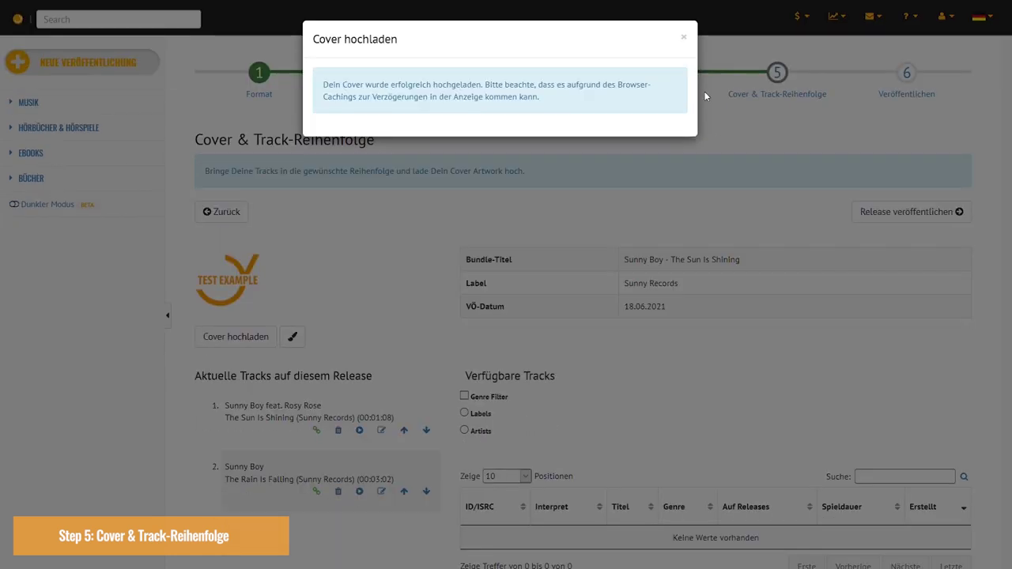
left_click(685, 38)
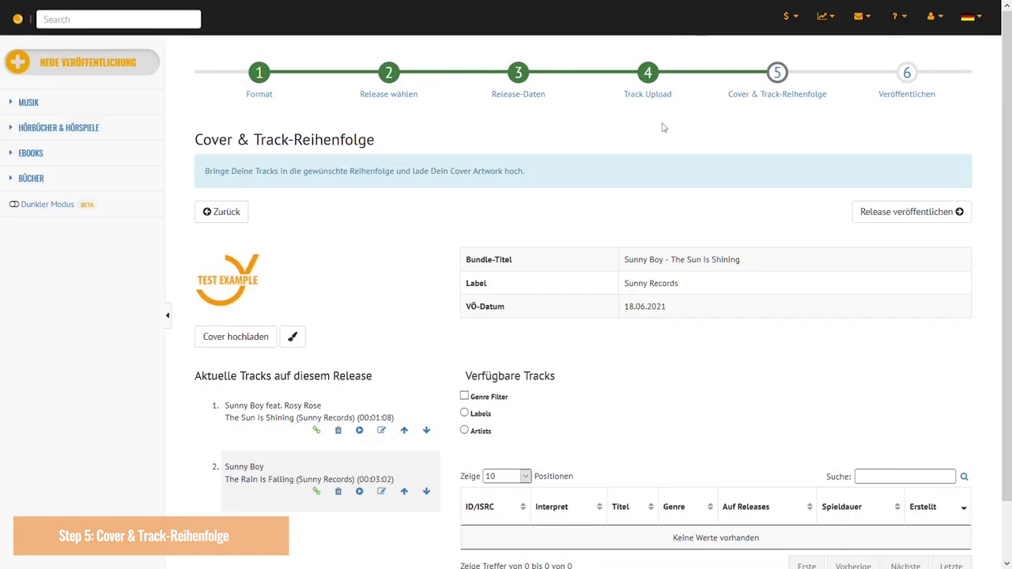
Move The Sun Is Shining below The Rain Is Falling in the track order and proceed to the publishing stage.
scroll(615, 251, "down", 1)
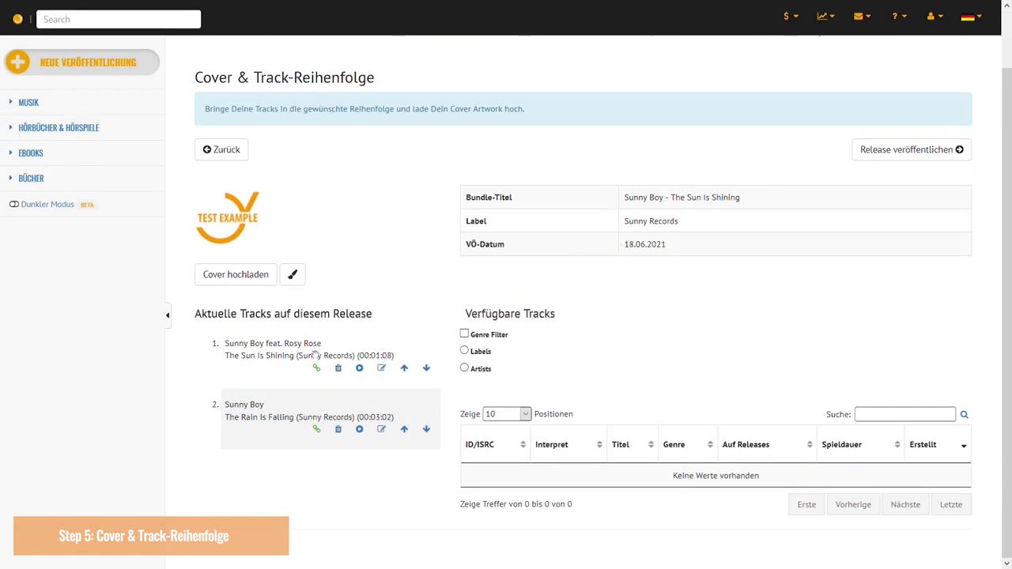
left_click_drag(309, 357, 286, 461)
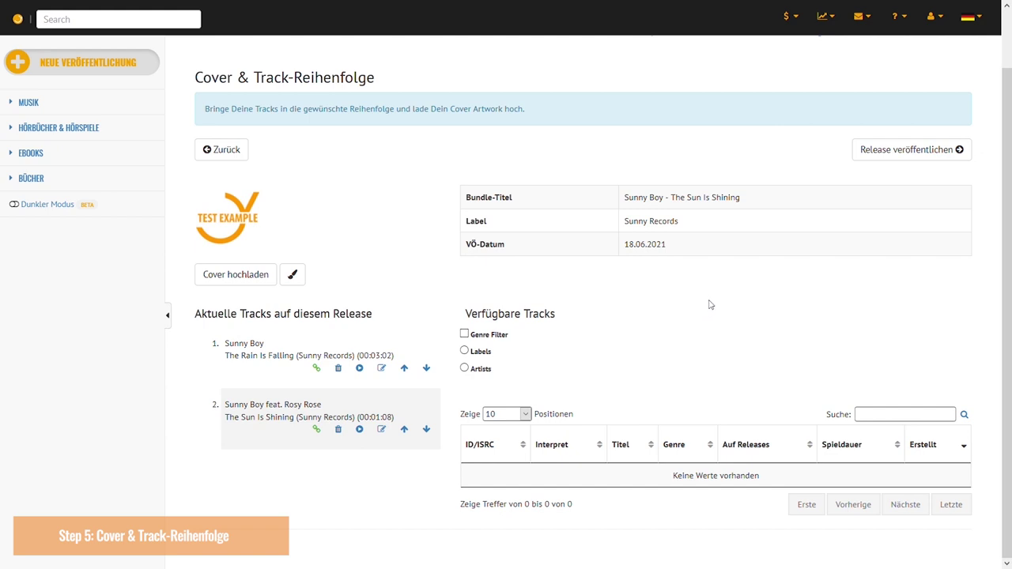
scroll(796, 290, "up", 2)
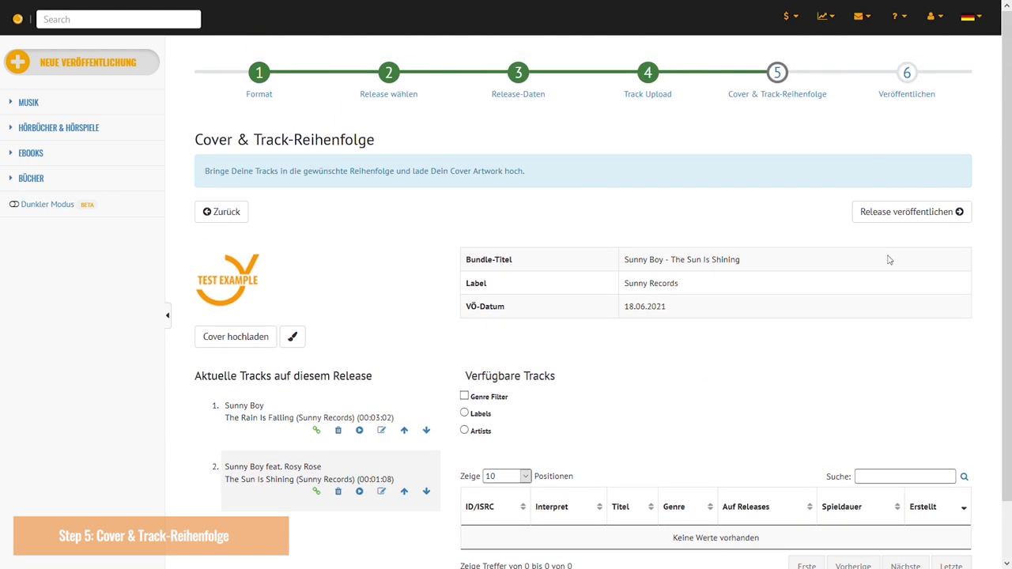
left_click(921, 214)
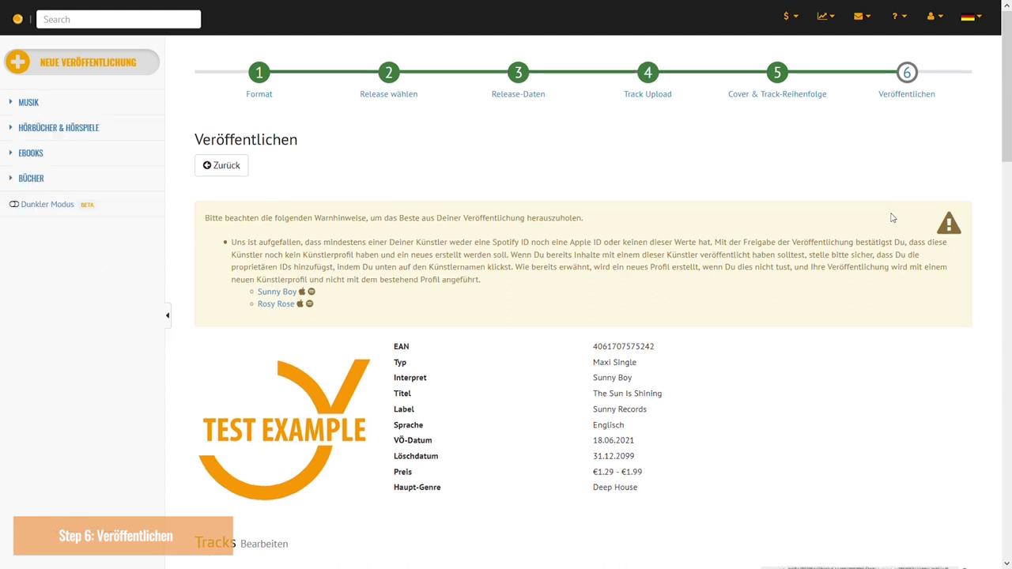
Review the release summary, track list, partner shops, country restrictions and promotion options before publishing.
scroll(856, 225, "down", 4)
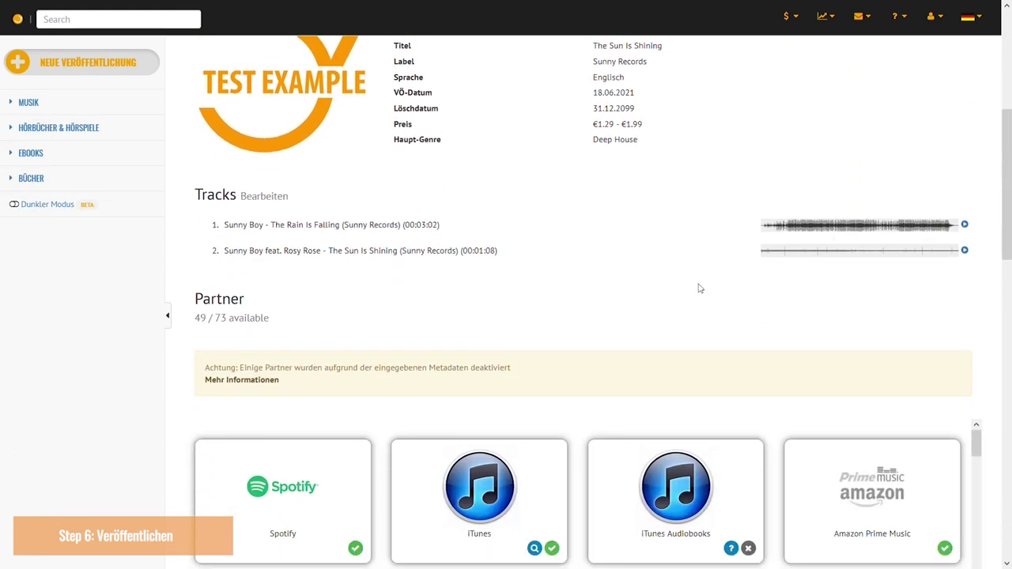
scroll(698, 289, "down", 3)
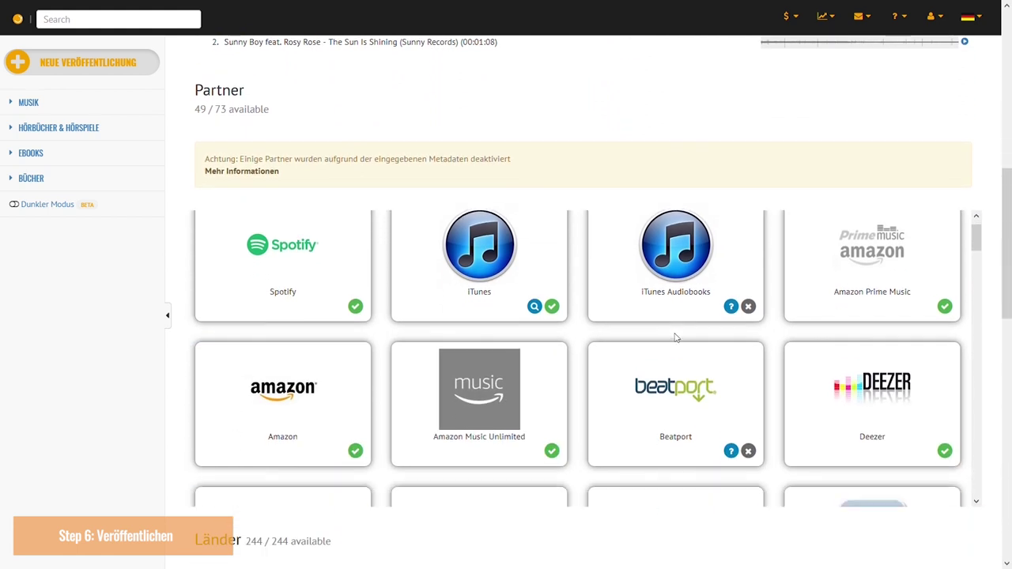
scroll(675, 338, "down", 5)
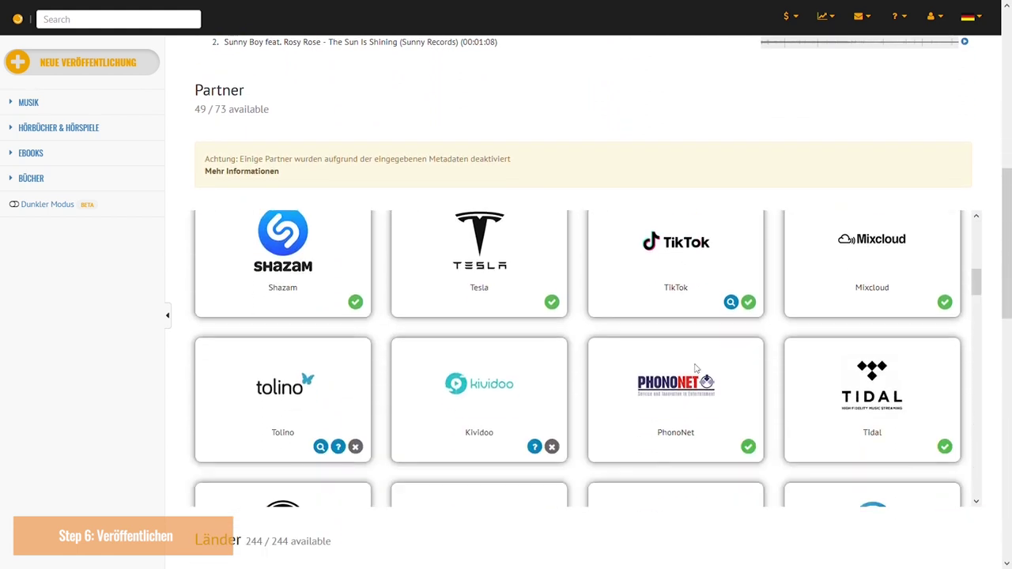
scroll(985, 381, "down", 1)
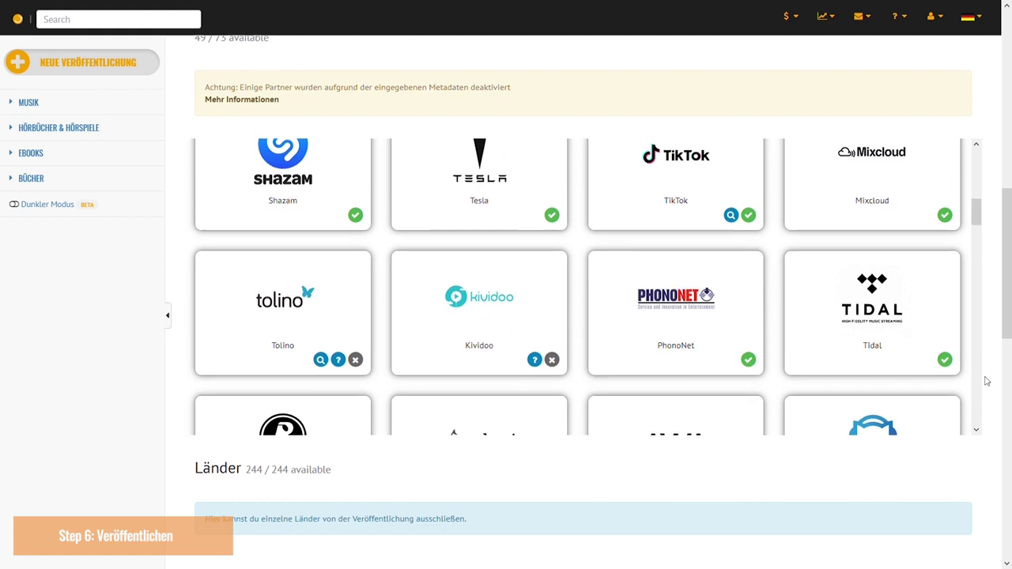
scroll(985, 380, "down", 3)
scroll(986, 378, "down", 1)
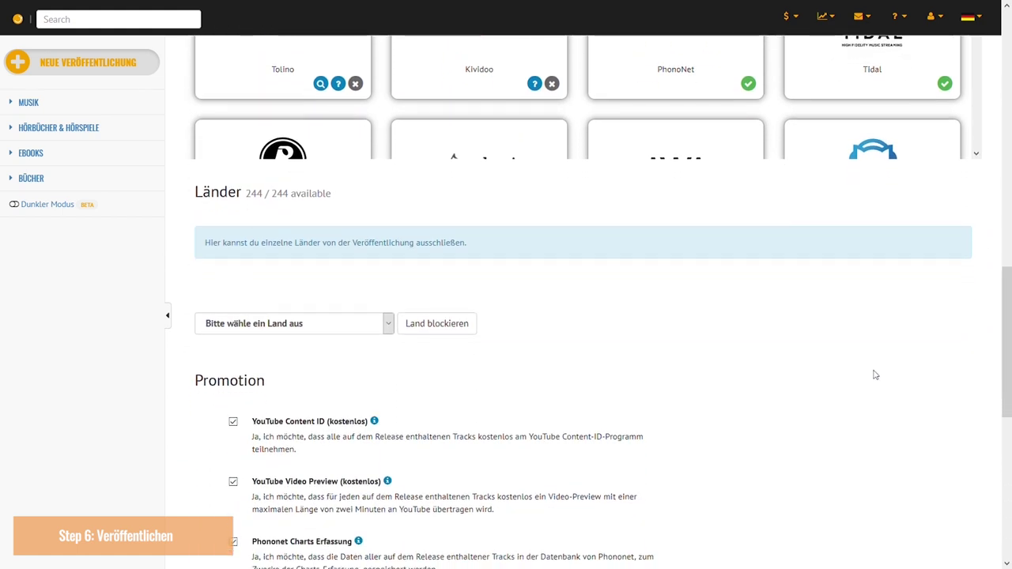
scroll(874, 374, "down", 2)
scroll(794, 379, "down", 1)
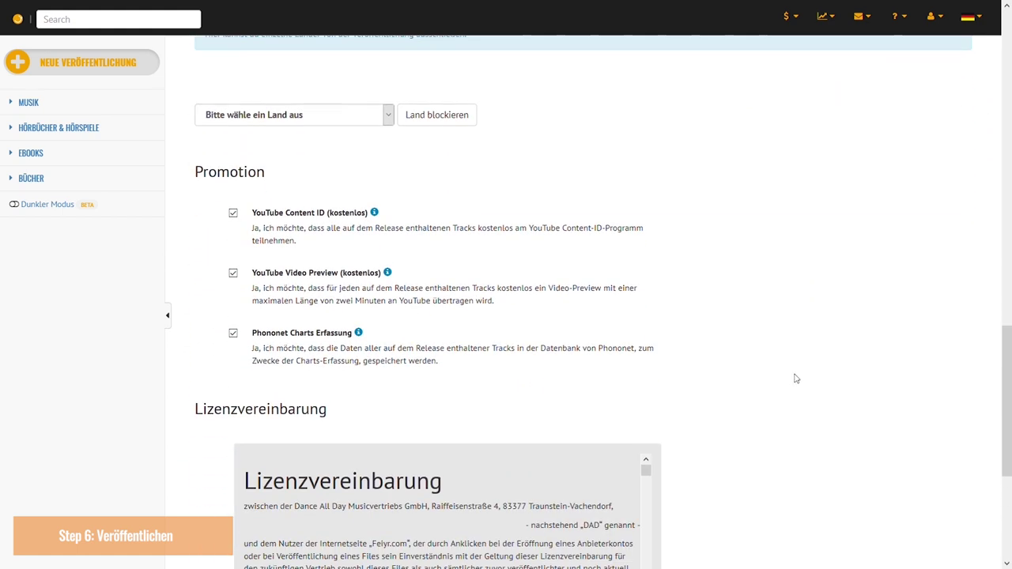
Accept the licence agreement and publish the release, confirming that all data is correct.
scroll(790, 388, "down", 1)
scroll(787, 390, "down", 3)
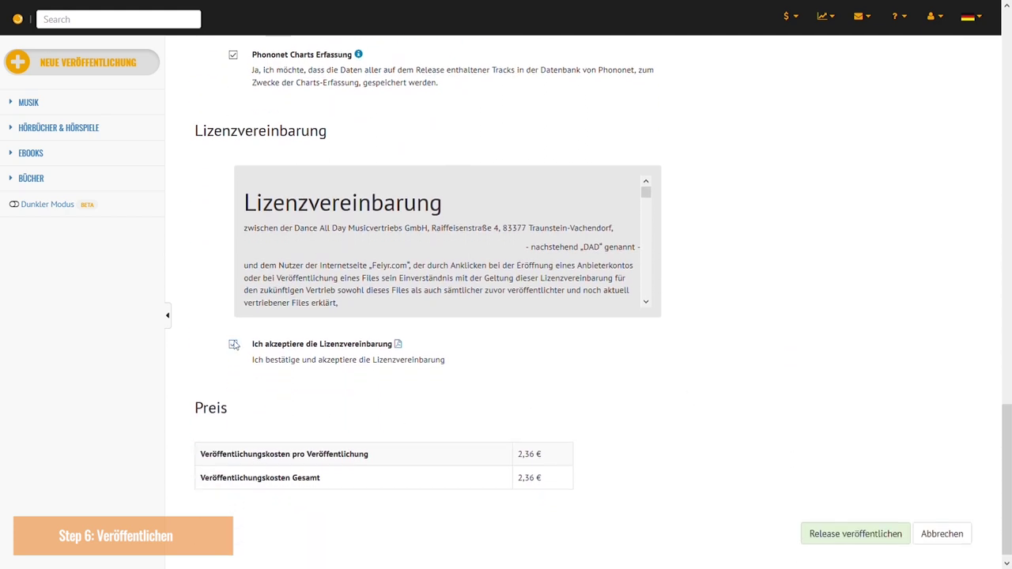
left_click(830, 523)
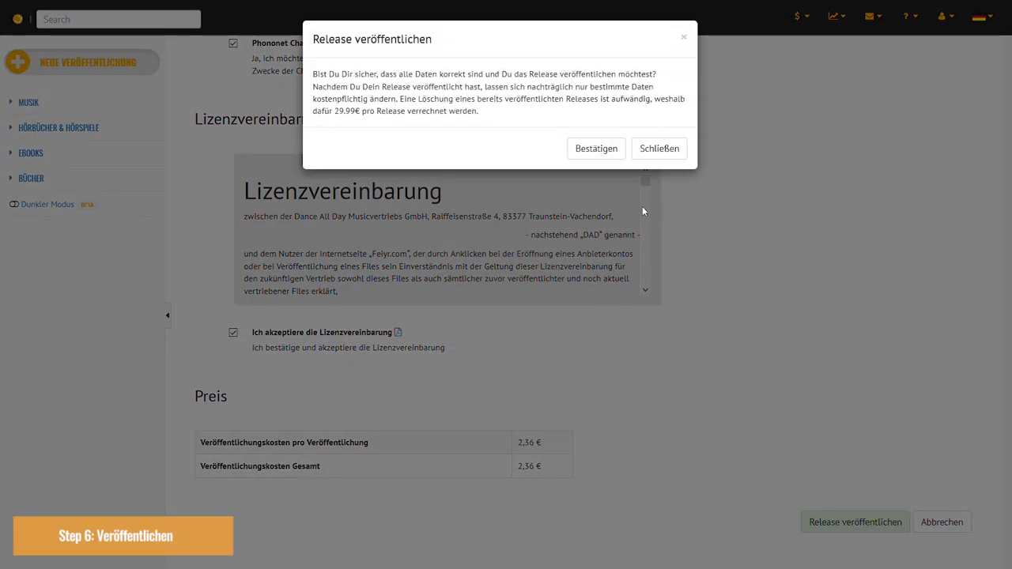
left_click(614, 151)
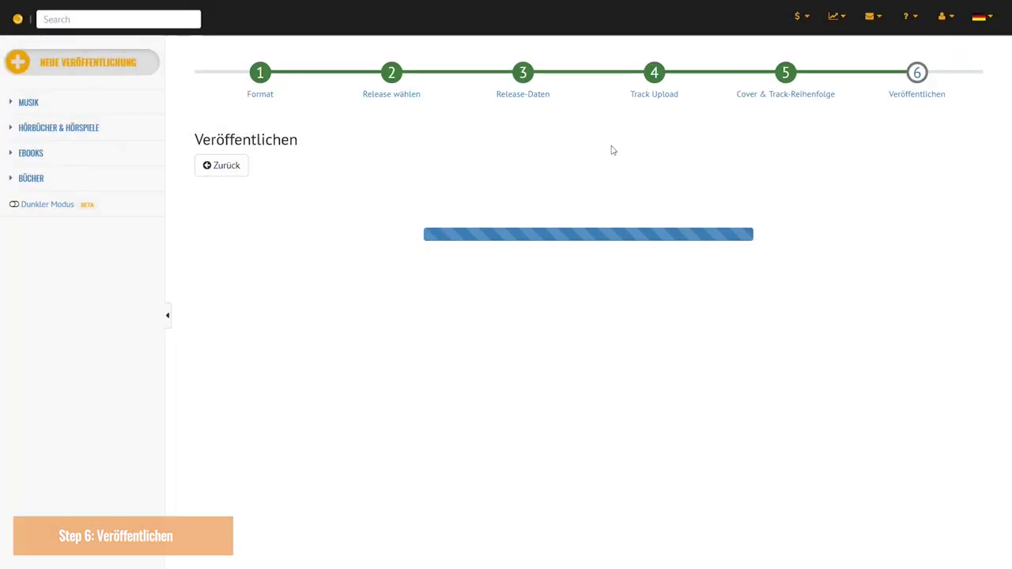